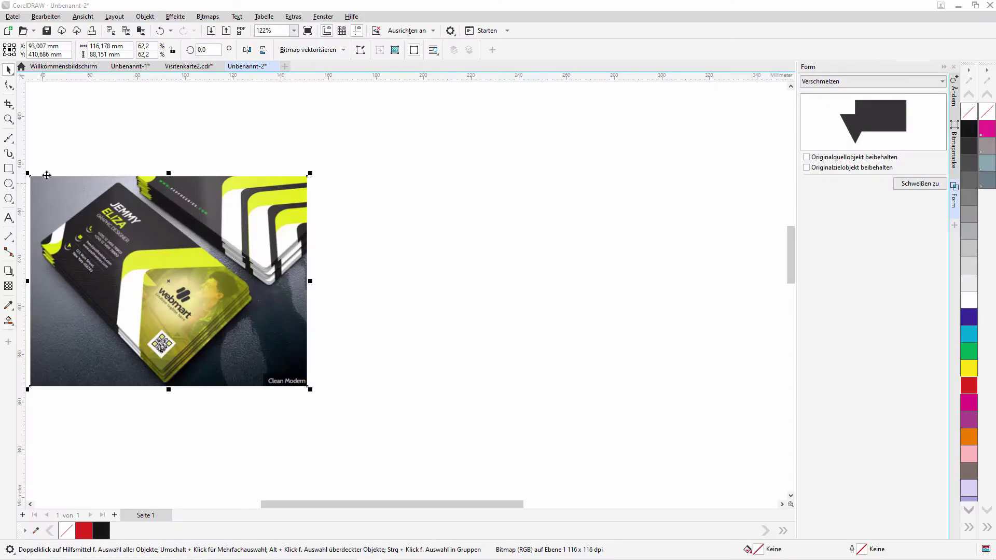
# Choose the Rectangle tool to start drawing the business card.
pyautogui.click(8, 168)
# Draw the card rectangle at 85 × 55 mm, then enlarge it by 2 mm bleed to 87 × 57 mm.
pyautogui.moveTo(408, 209); pyautogui.dragTo(610, 330)
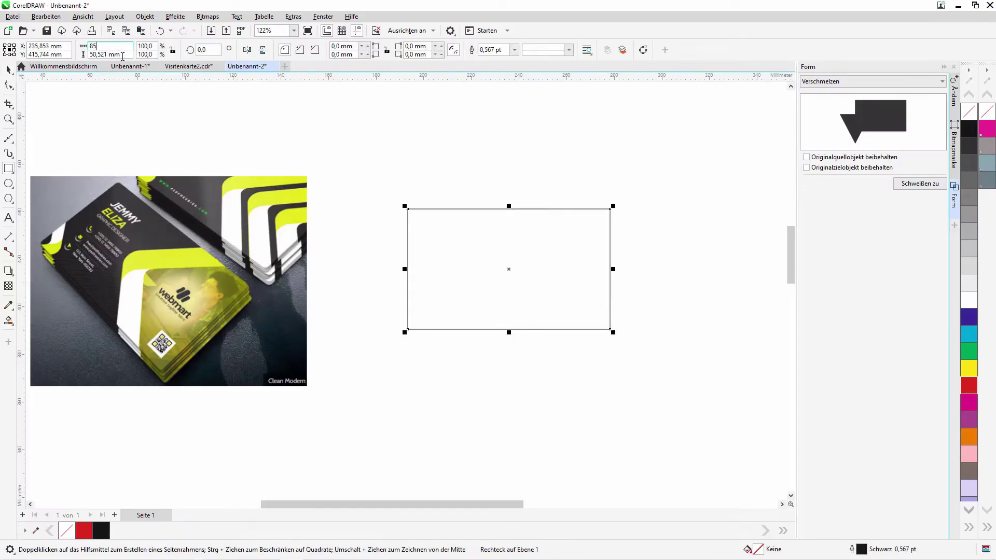
pyautogui.press('Tab')
pyautogui.write('55')
pyautogui.press('Return')
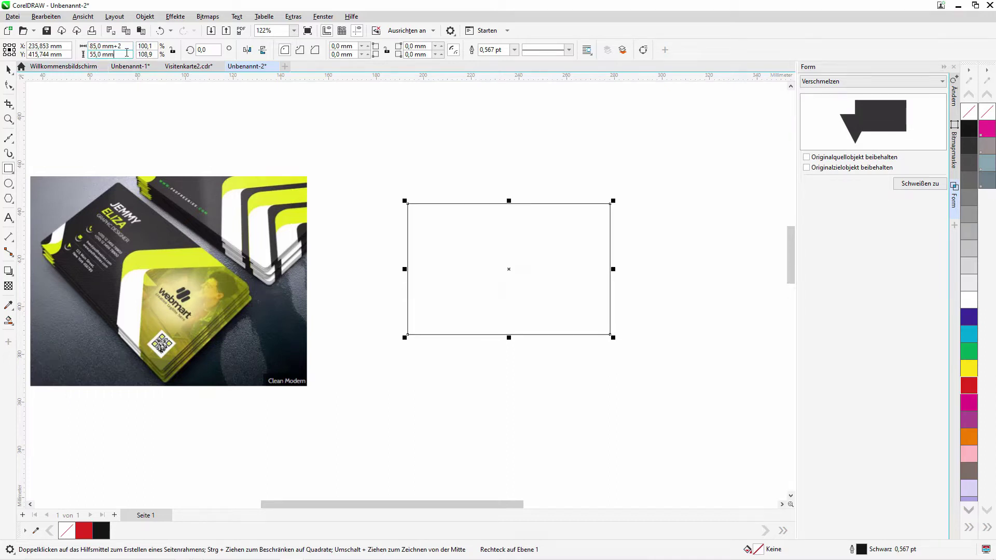
pyautogui.write('57')
pyautogui.press('Return')
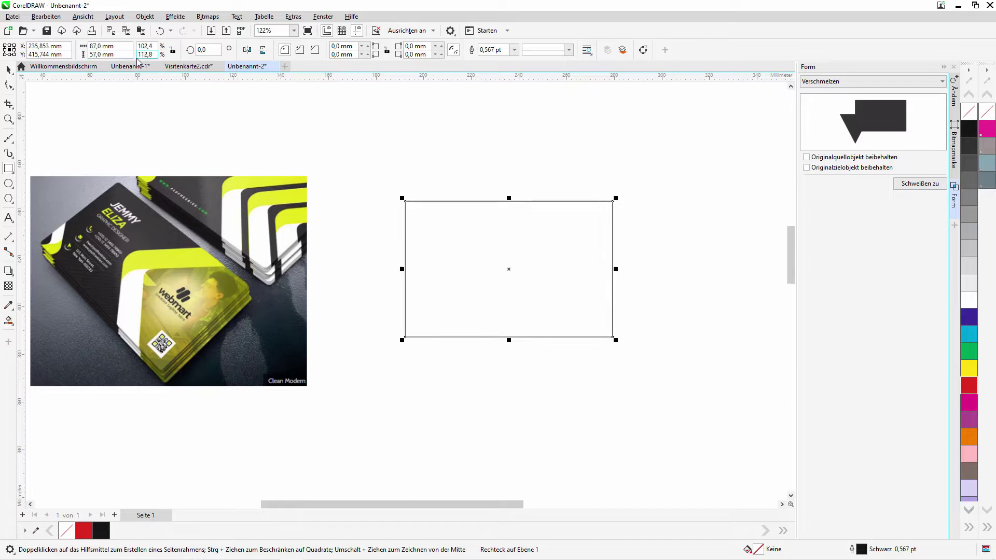
# Draw a square overlapping the card rectangle.
pyautogui.click(328, 174)
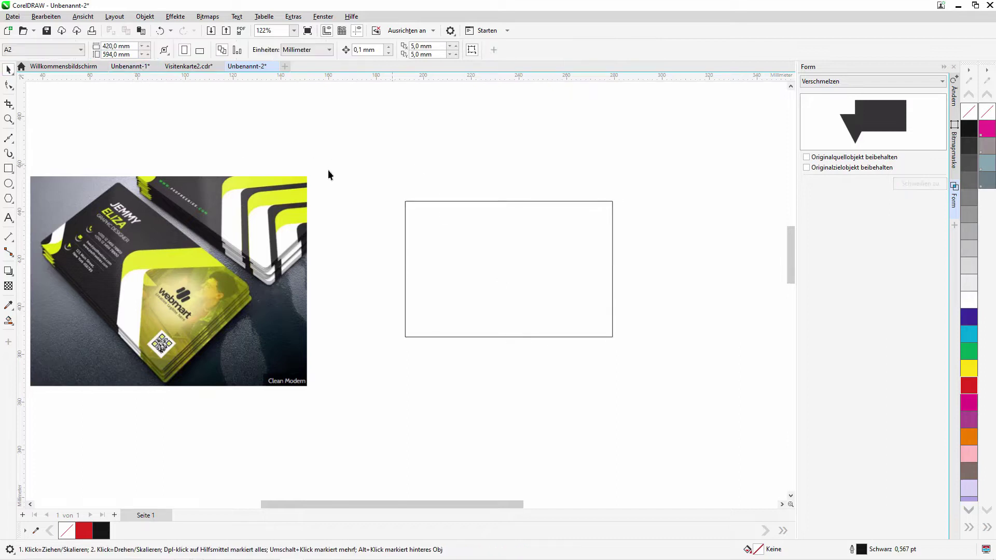
pyautogui.click(9, 168)
pyautogui.moveTo(356, 165); pyautogui.dragTo(550, 361)
pyautogui.press('space')
# Rotate the square 45° into a diamond, move it over the card's right edge, and round its corners.
pyautogui.write('45')
pyautogui.press('Return')
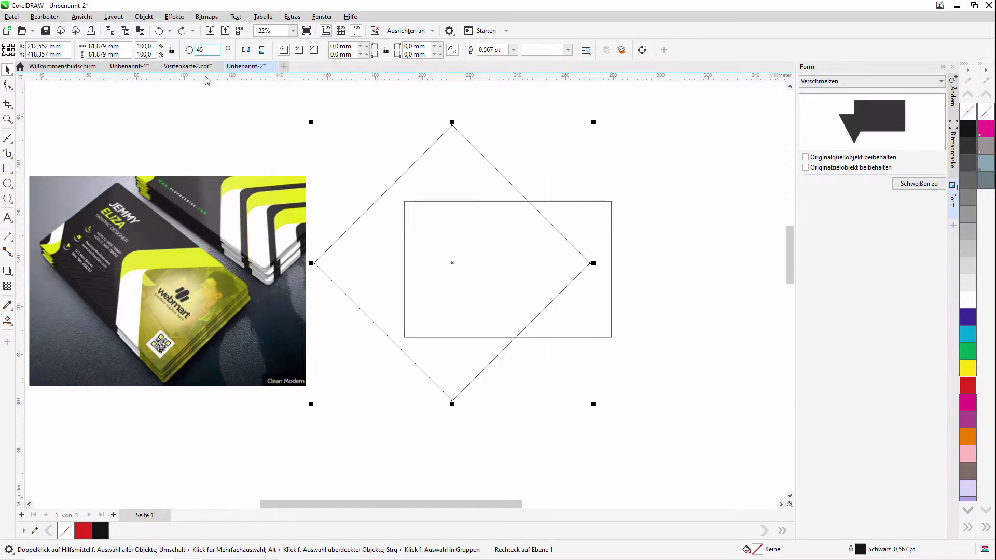
pyautogui.moveTo(342, 237); pyautogui.dragTo(515, 247)
pyautogui.press('F10')
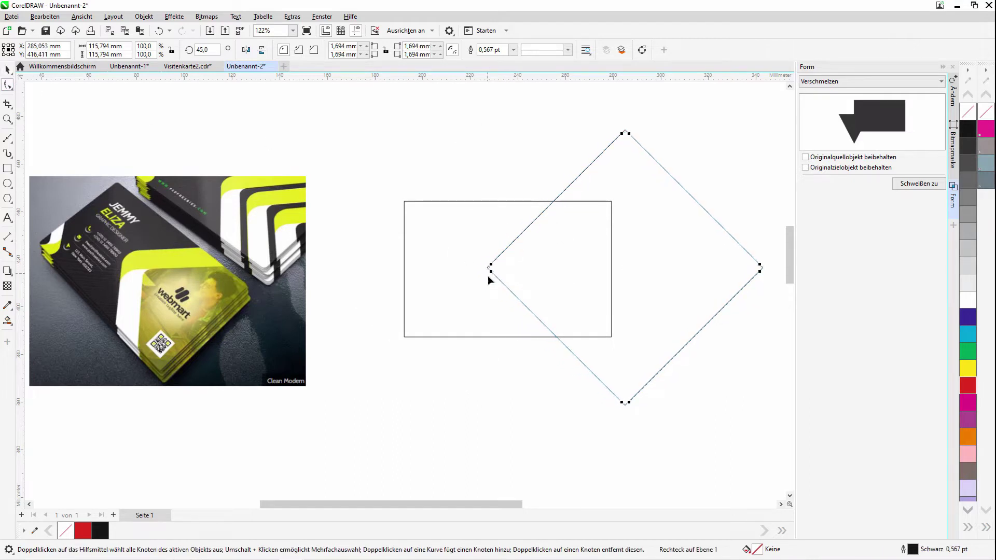
pyautogui.moveTo(491, 281); pyautogui.dragTo(544, 325)
pyautogui.click(7, 69)
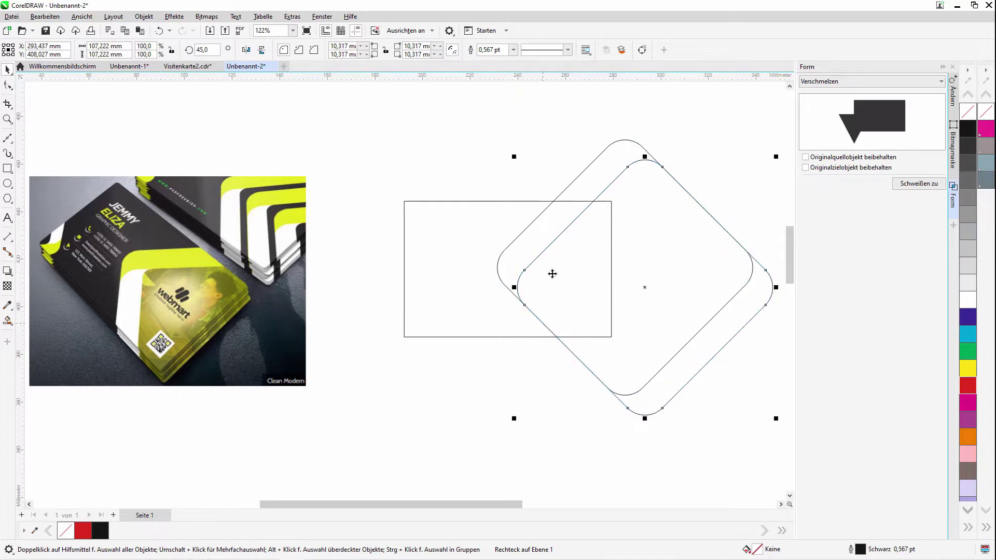
# Leave an offset copy of the rounded diamond with slightly less corner rounding.
pyautogui.moveTo(544, 251); pyautogui.dragTo(564, 230)
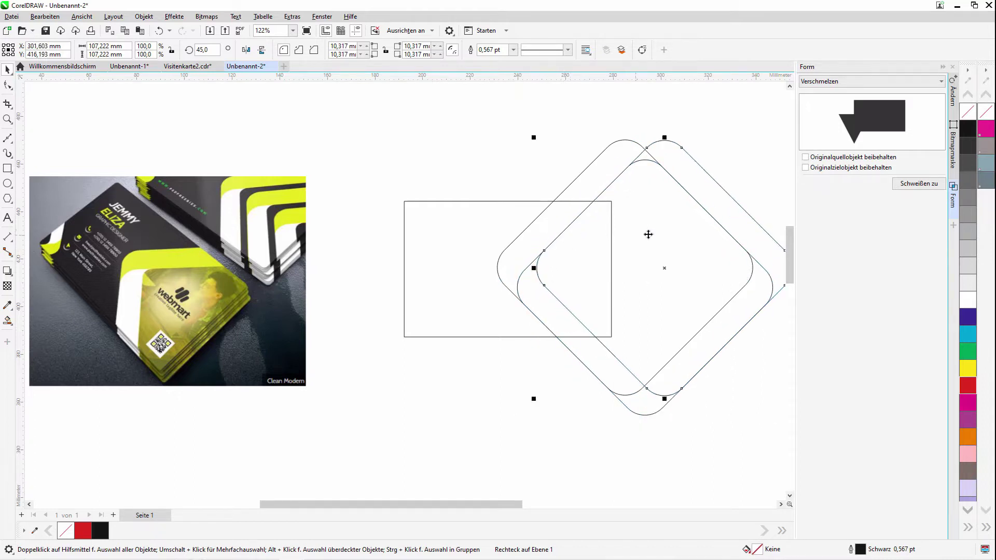
pyautogui.click(8, 85)
pyautogui.moveTo(544, 286); pyautogui.dragTo(540, 281)
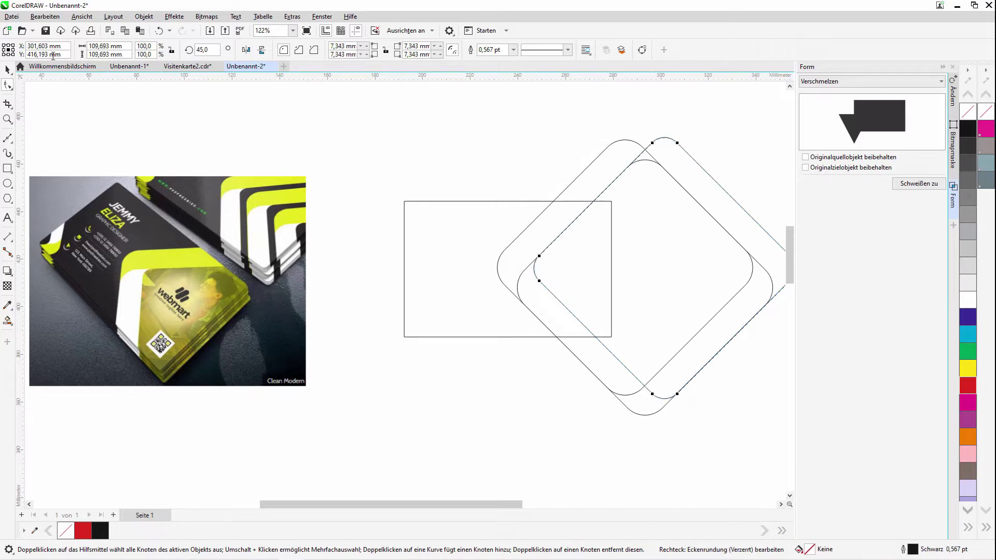
pyautogui.click(7, 69)
# Select all three diamonds and shift them slightly left and down.
pyautogui.moveTo(454, 117); pyautogui.dragTo(785, 456)
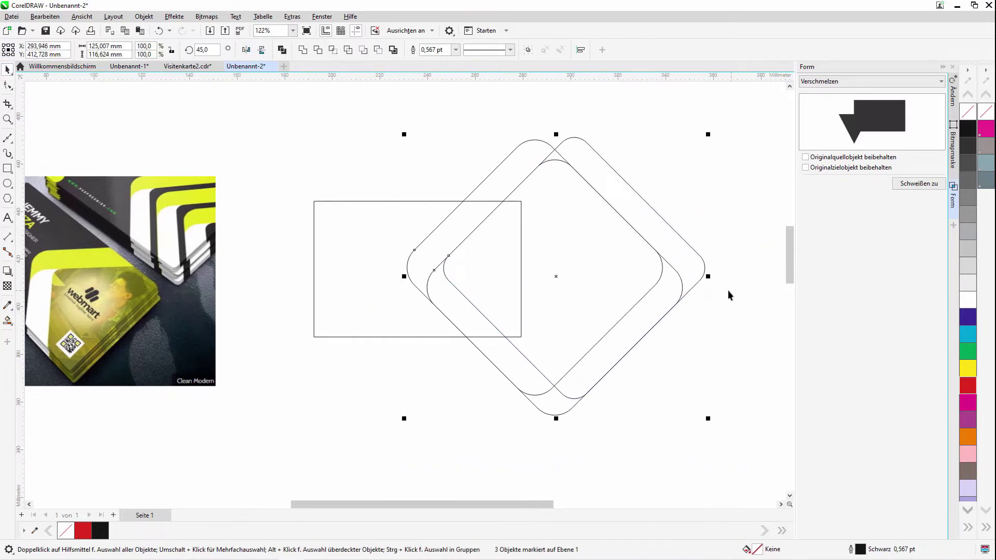
pyautogui.moveTo(649, 289); pyautogui.dragTo(643, 296)
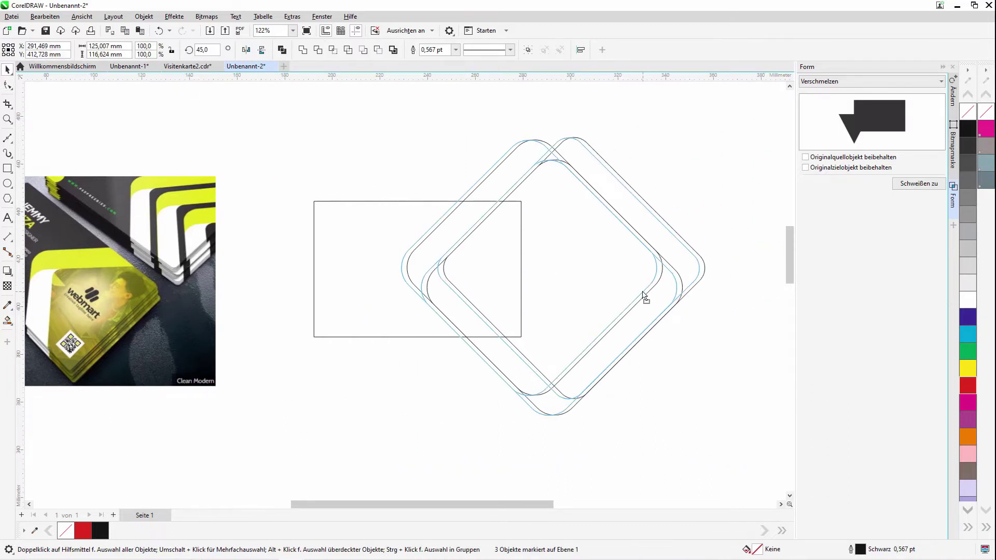
pyautogui.moveTo(504, 503); pyautogui.dragTo(492, 503)
pyautogui.press('Escape')
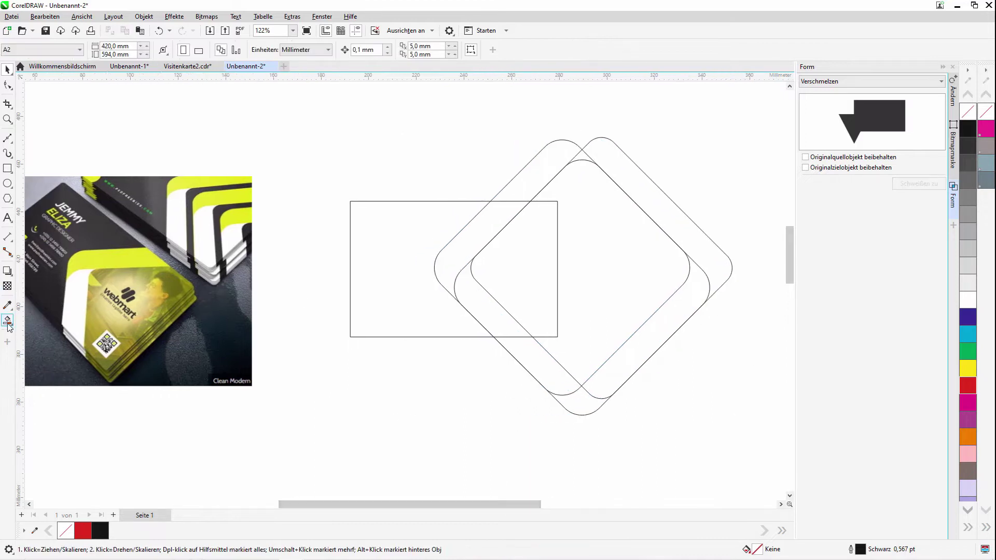
# Smart Fill the card-diamond overlaps into shapes and delete the leftover diamond outlines.
pyautogui.click(7, 320)
pyautogui.click(491, 285)
pyautogui.click(7, 69)
pyautogui.click(637, 214)
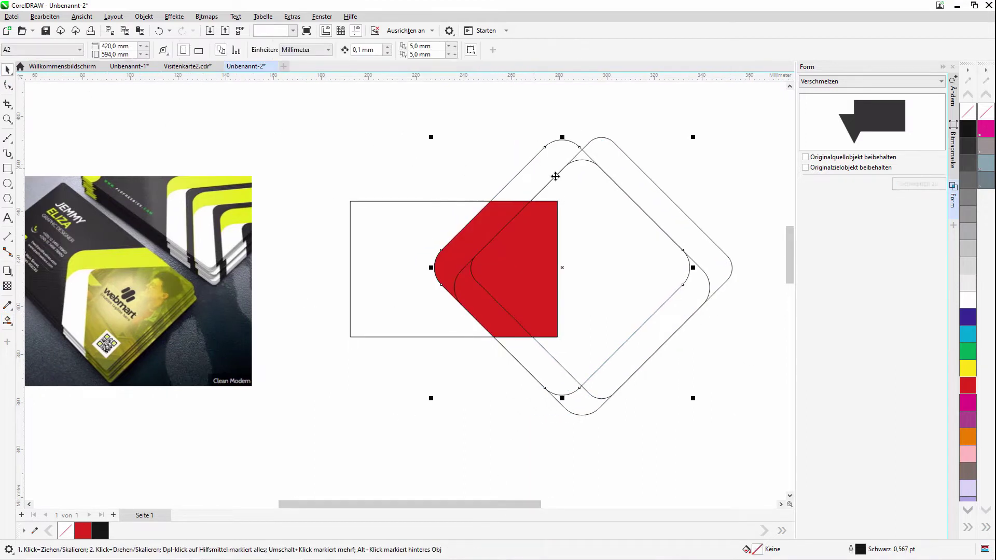
pyautogui.press('Delete')
pyautogui.press('Delete')
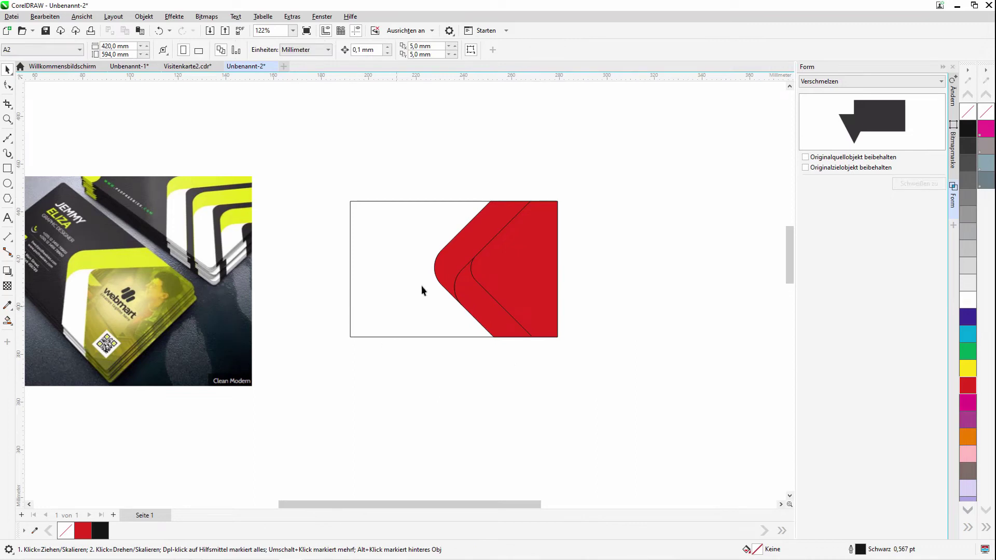
# Fill the outer chevron with photo-sampled yellow-green and the inner one white, removing all outlines.
pyautogui.click(129, 254)
pyautogui.click(476, 246)
pyautogui.click(118, 531)
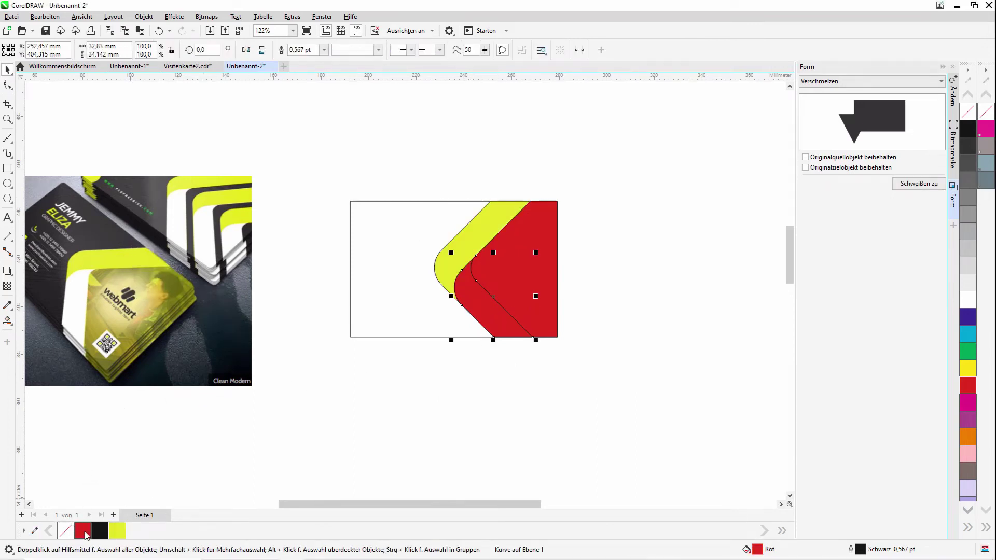
pyautogui.click(968, 300)
pyautogui.hotkey('ctrl', 'a')
pyautogui.click(612, 160)
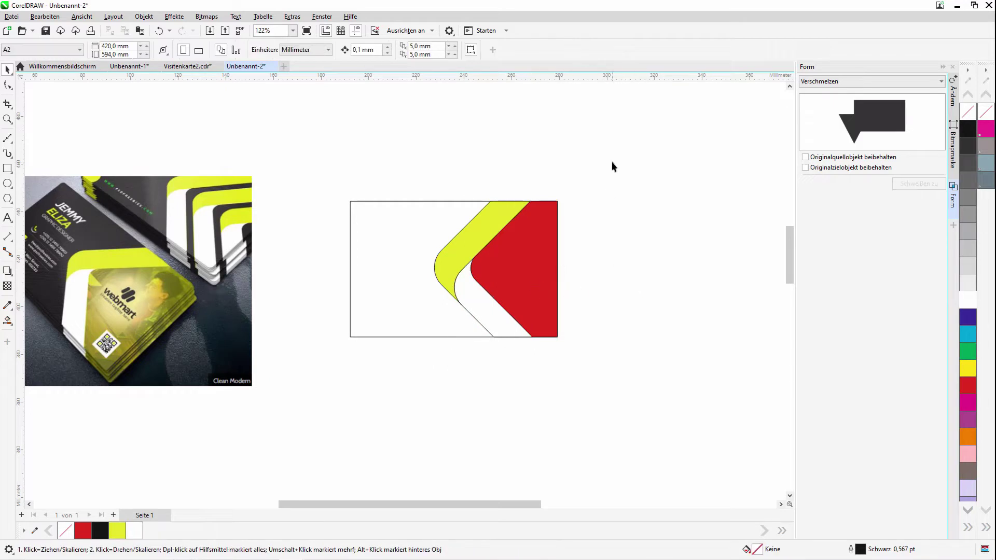
pyautogui.hotkey('ctrl', 'a')
pyautogui.rightClick(969, 113)
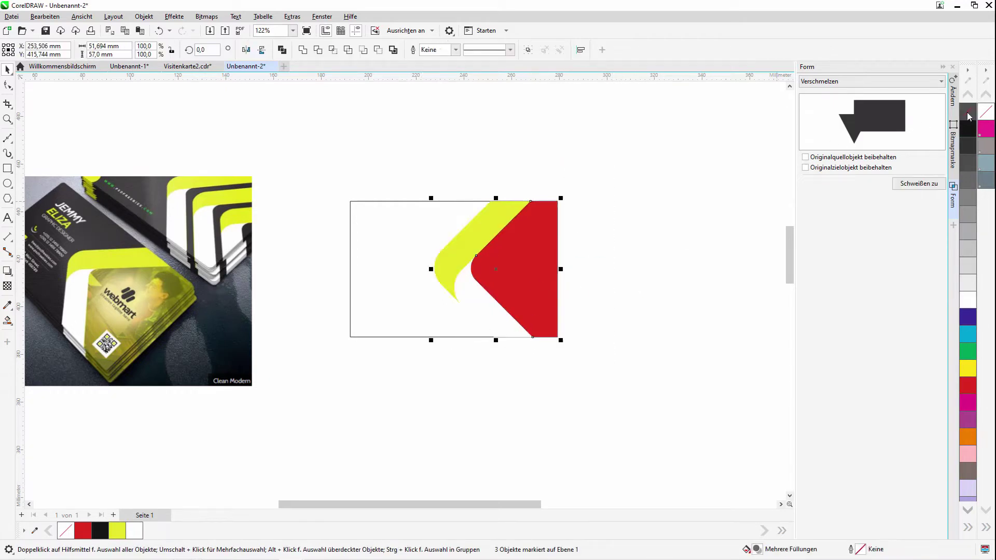
pyautogui.click(646, 182)
# Fill the card background with dark grey sampled from the reference photo.
pyautogui.click(35, 531)
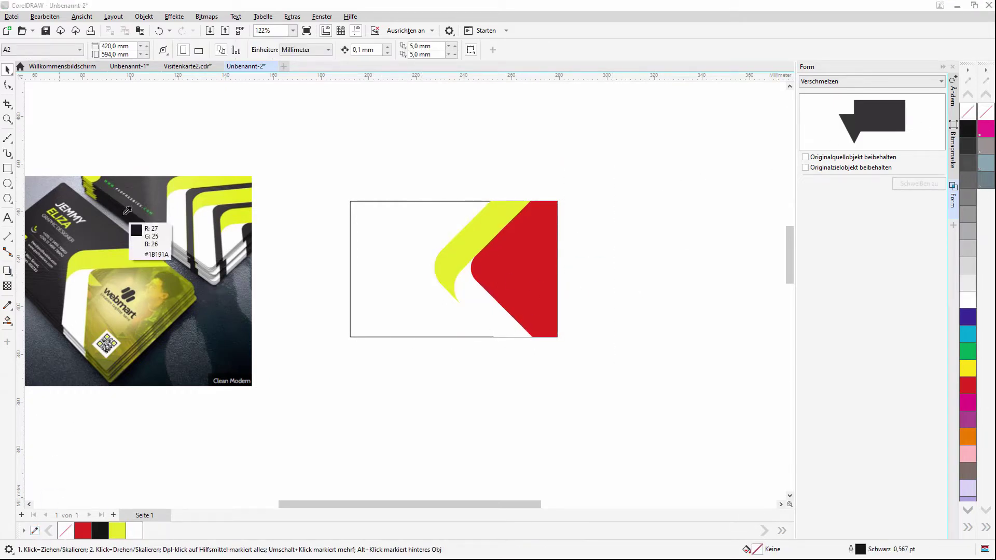
pyautogui.click(179, 273)
pyautogui.click(370, 339)
pyautogui.click(626, 290)
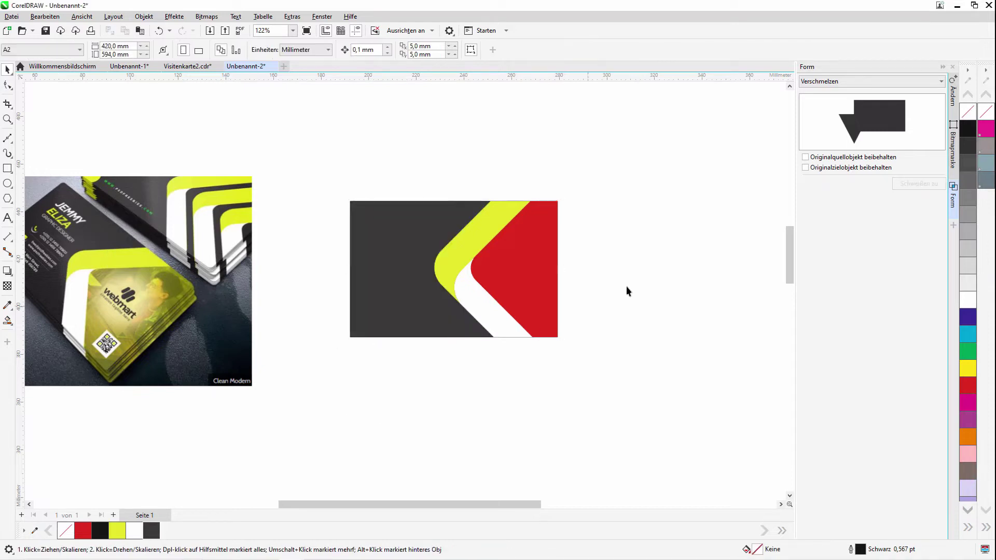
pyautogui.click(235, 323)
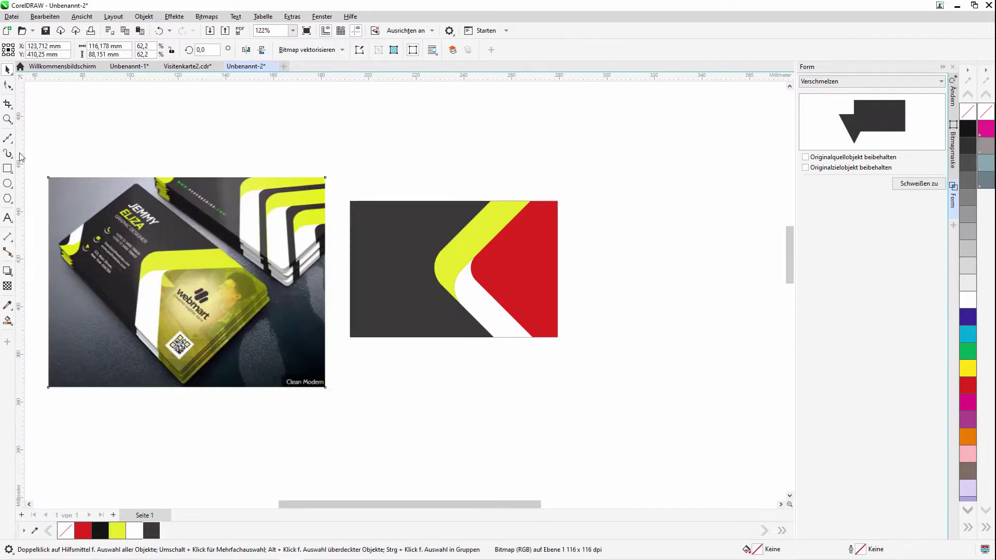
# Check the reference card, then draw a circle below the card and an overlapping taller ellipse.
pyautogui.press('z')
pyautogui.moveTo(52, 206); pyautogui.dragTo(156, 287)
pyautogui.rightClick(362, 270)
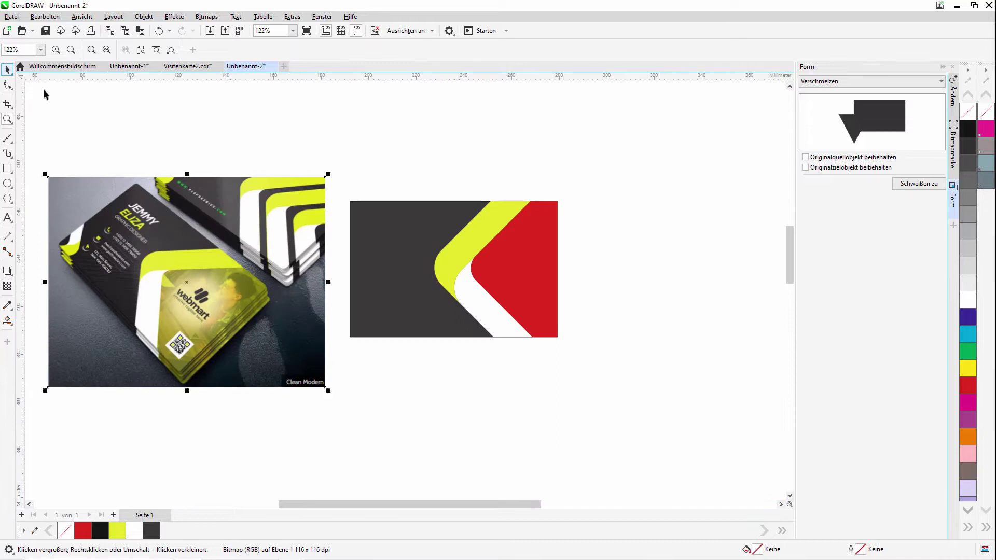
pyautogui.press('space')
pyautogui.press('Escape')
pyautogui.click(7, 183)
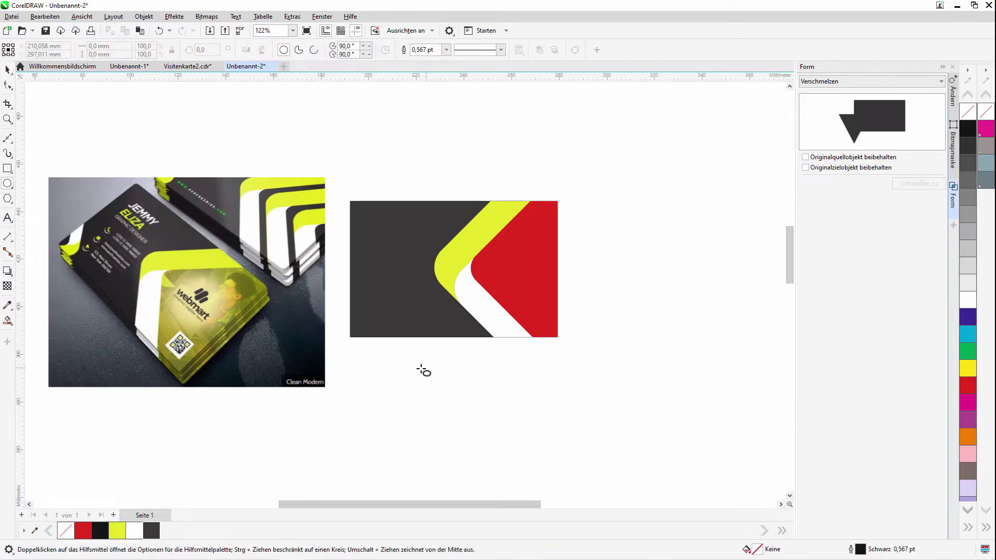
pyautogui.moveTo(397, 360); pyautogui.dragTo(462, 426)
pyautogui.press('space')
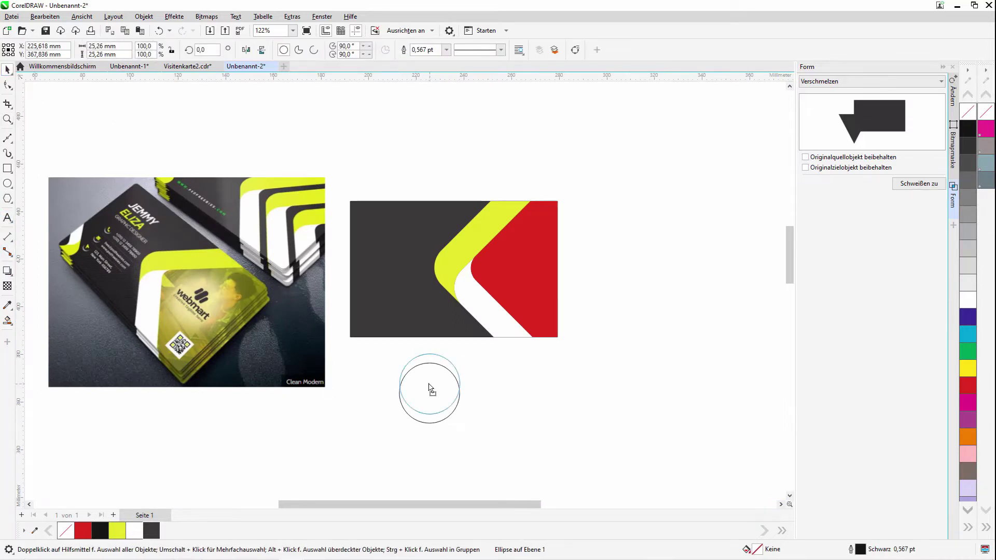
pyautogui.moveTo(430, 351); pyautogui.dragTo(430, 343)
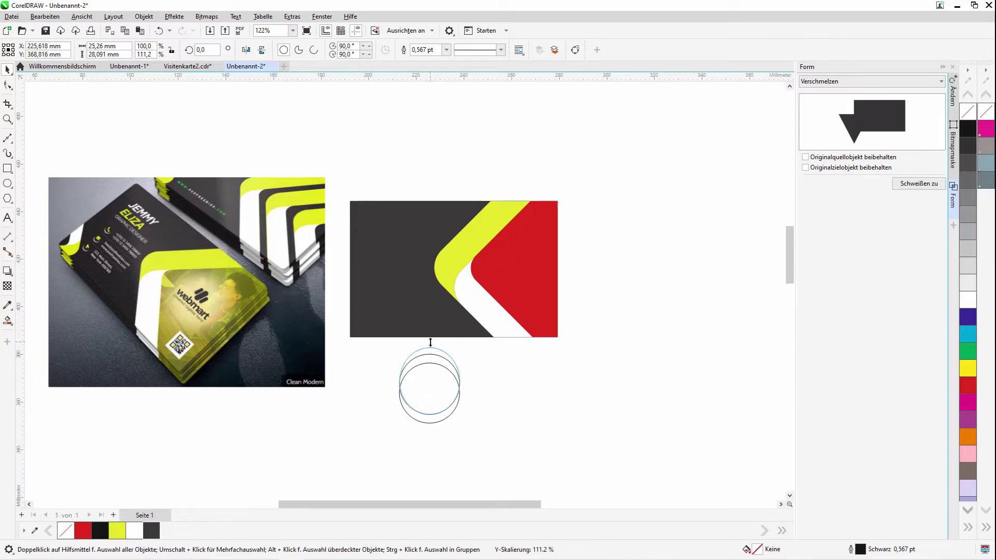
pyautogui.click(493, 386)
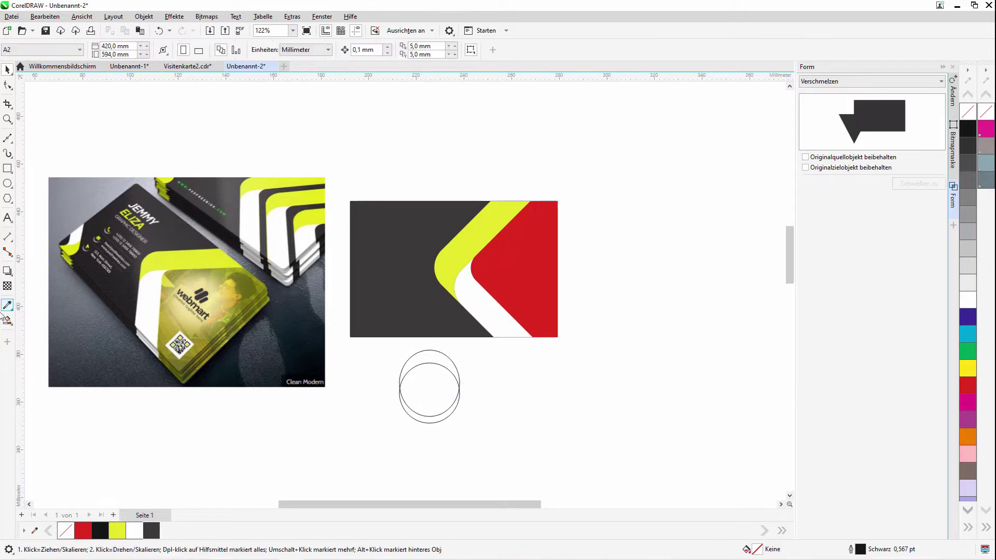
# Smart Fill the crescent between the circles, move it aside, and delete the leftover circles.
pyautogui.click(8, 321)
pyautogui.click(428, 420)
pyautogui.press('space')
pyautogui.moveTo(428, 419); pyautogui.dragTo(385, 434)
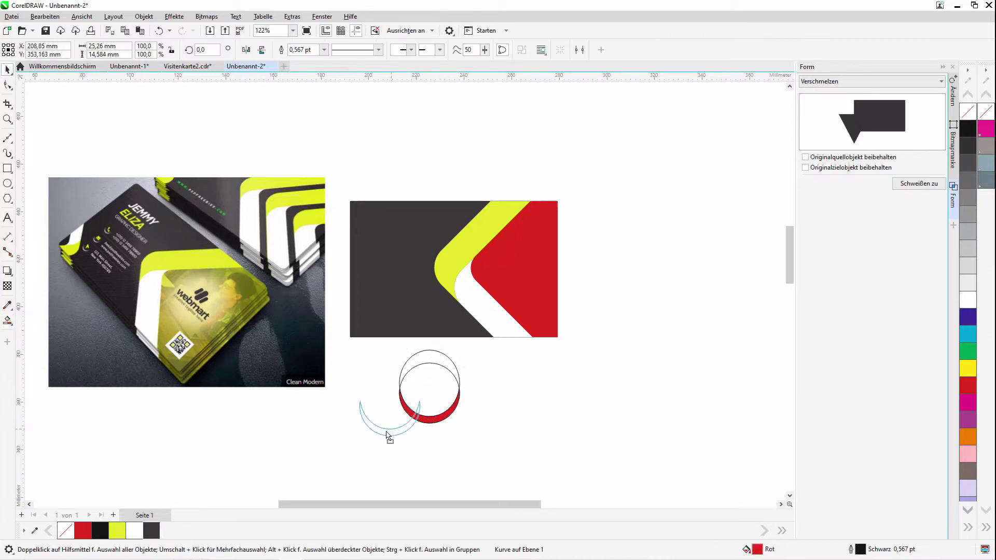
pyautogui.press('Delete')
pyautogui.moveTo(483, 337)
pyautogui.mouseDown()
pyautogui.moveTo(389, 433)
pyautogui.moveTo(394, 412)
pyautogui.mouseUp()
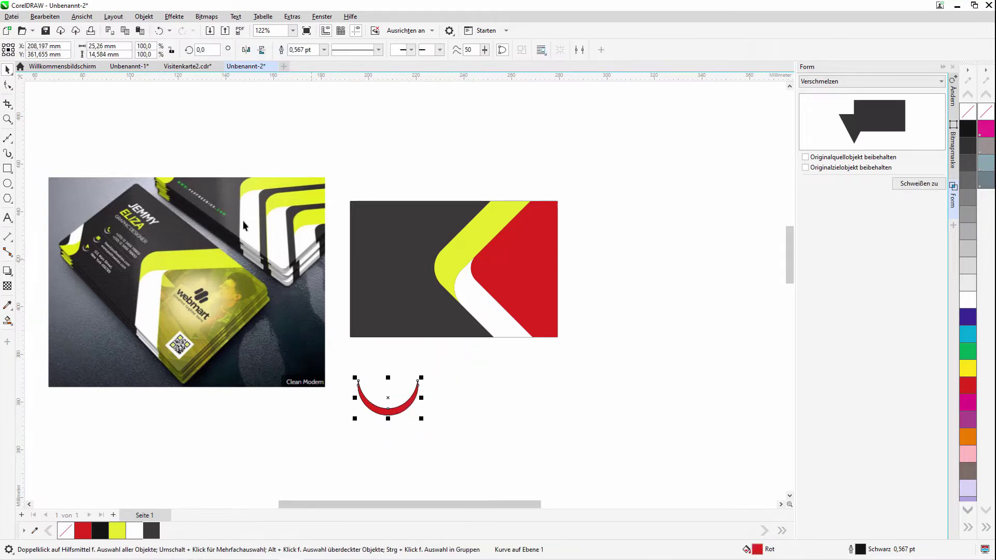
# Zoom in on the crescent and remove its black outline.
pyautogui.press('z')
pyautogui.moveTo(333, 333); pyautogui.dragTo(441, 441)
pyautogui.press('space')
pyautogui.rightClick(968, 111)
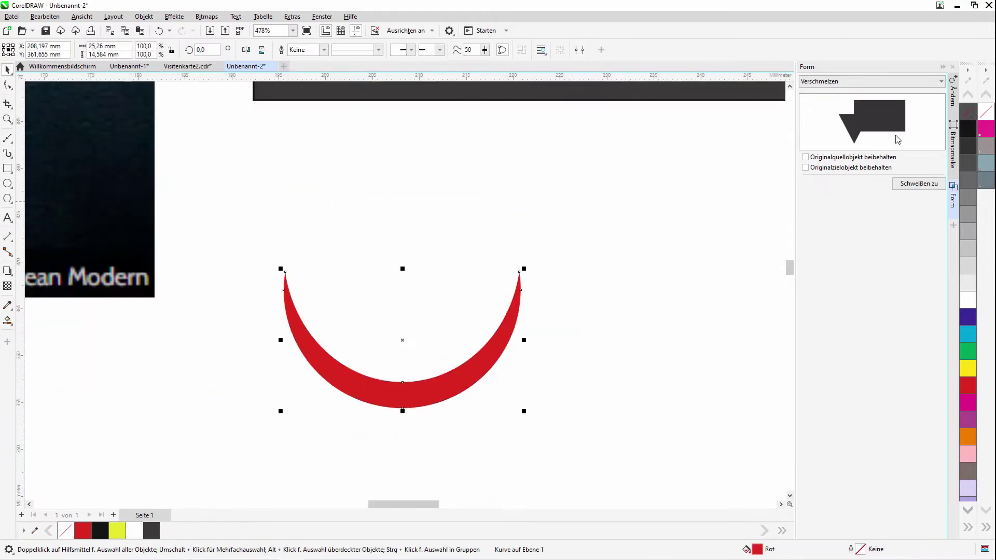
# Apply a vertical linear transparency so the crescent's tips fade out and its bottom stays opaque.
pyautogui.click(7, 286)
pyautogui.click(39, 49)
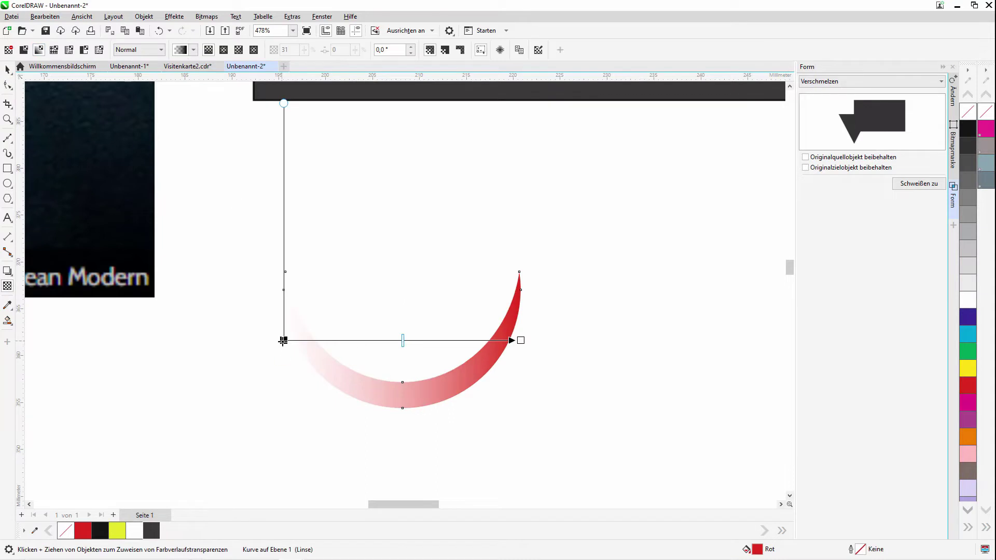
pyautogui.moveTo(283, 340); pyautogui.dragTo(403, 409)
pyautogui.moveTo(521, 341); pyautogui.dragTo(409, 282)
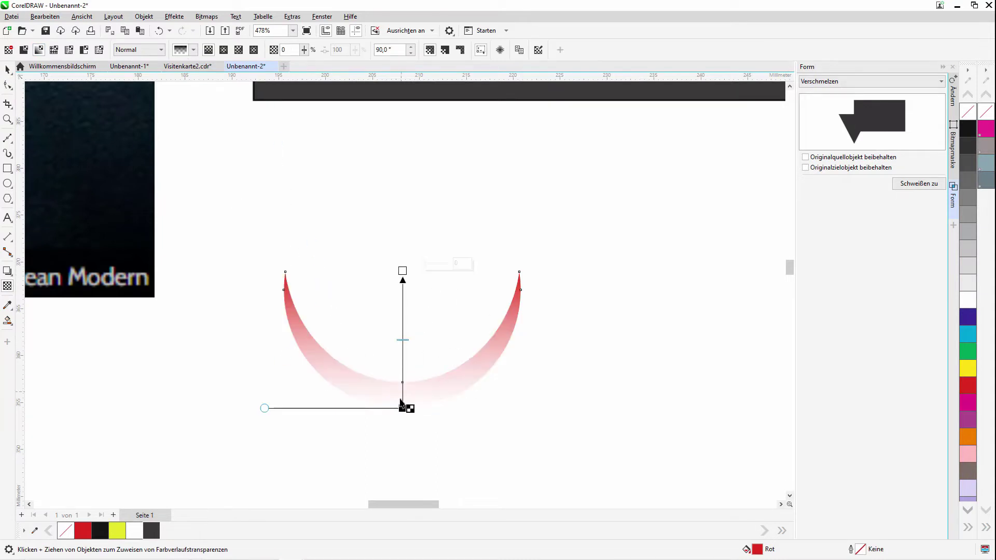
pyautogui.moveTo(396, 352); pyautogui.dragTo(402, 452)
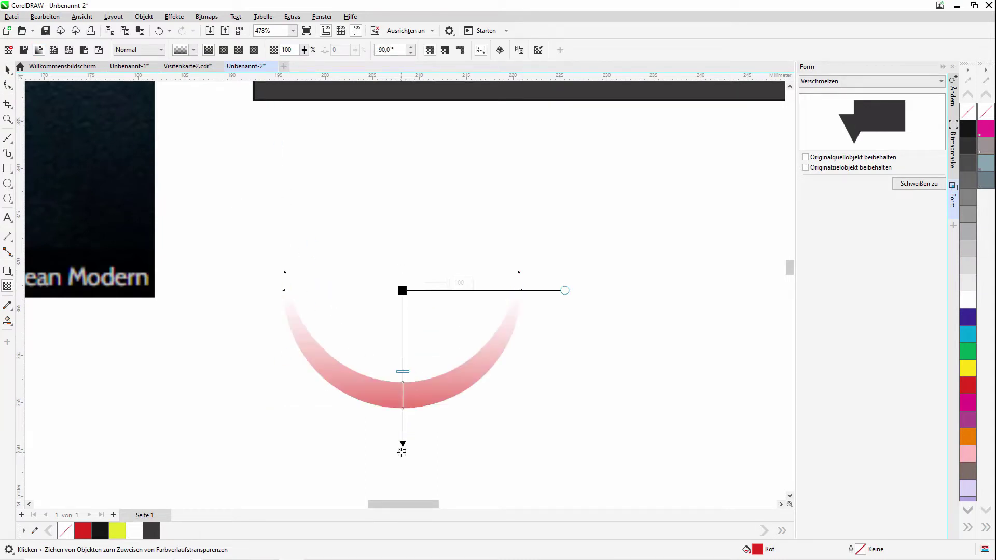
pyautogui.moveTo(402, 402); pyautogui.dragTo(402, 389)
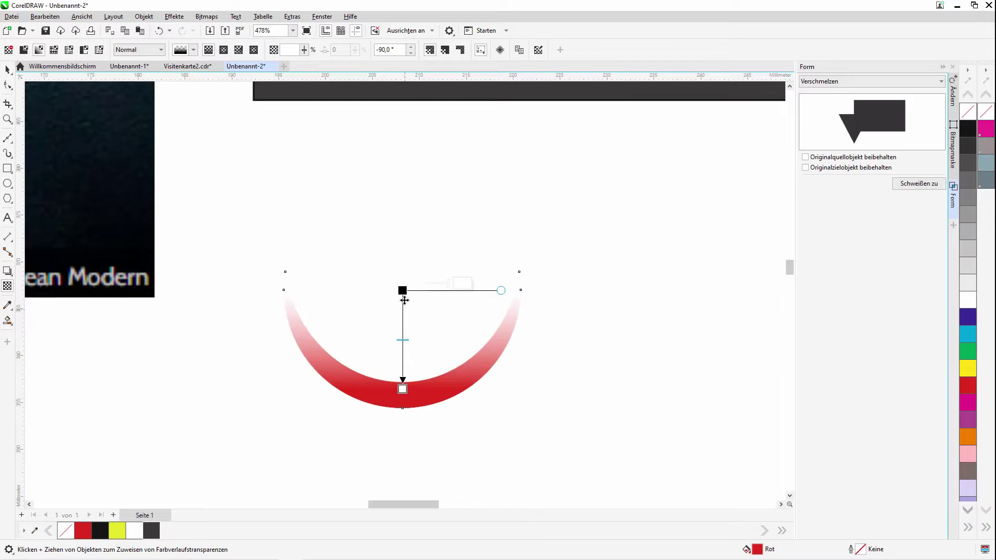
# Move the faded crescent into the card's lower-left corner and check it up close.
pyautogui.press('z')
pyautogui.press('F4')
pyautogui.click(10, 69)
pyautogui.moveTo(400, 410)
pyautogui.mouseDown()
pyautogui.moveTo(403, 321)
pyautogui.moveTo(375, 325)
pyautogui.mouseUp()
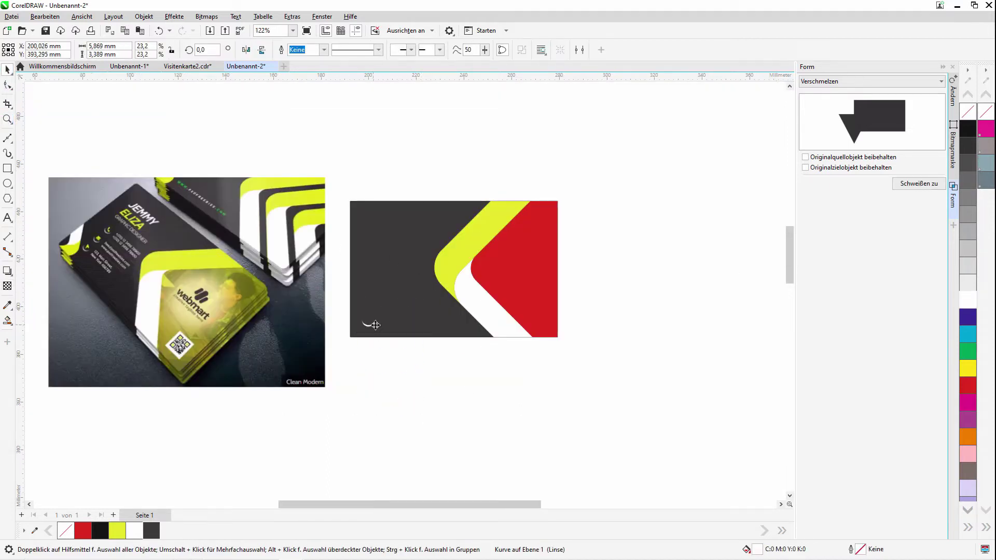
pyautogui.click(415, 370)
pyautogui.press('z')
pyautogui.click(436, 298)
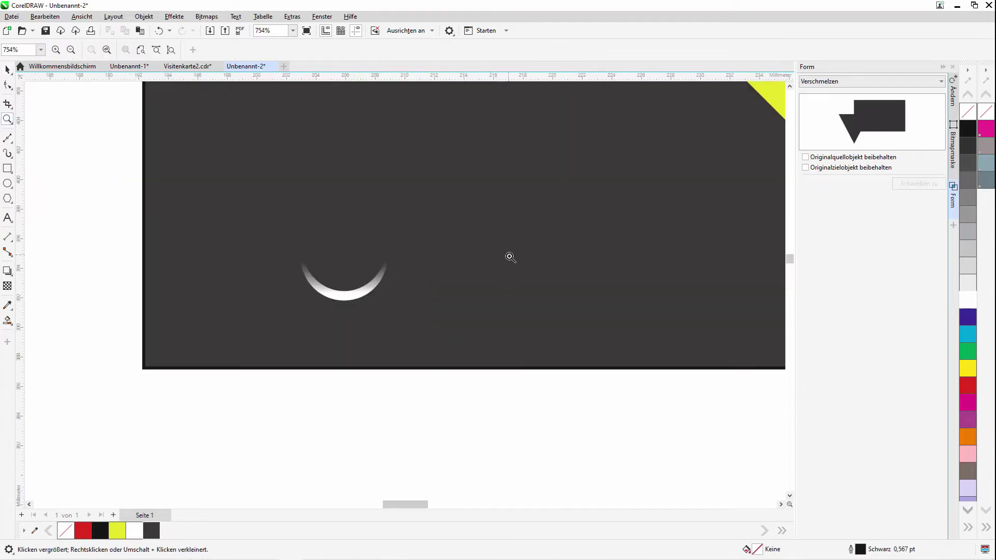
pyautogui.press('F3')
pyautogui.press('space')
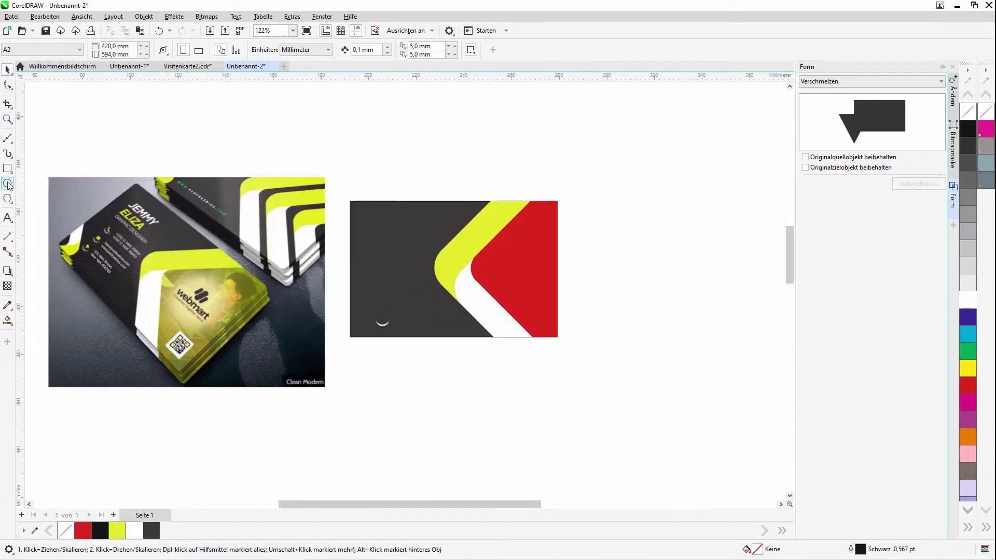
# Draw a small circle below the card and zoom in on it.
pyautogui.click(8, 184)
pyautogui.moveTo(385, 358); pyautogui.dragTo(419, 391)
pyautogui.press('z')
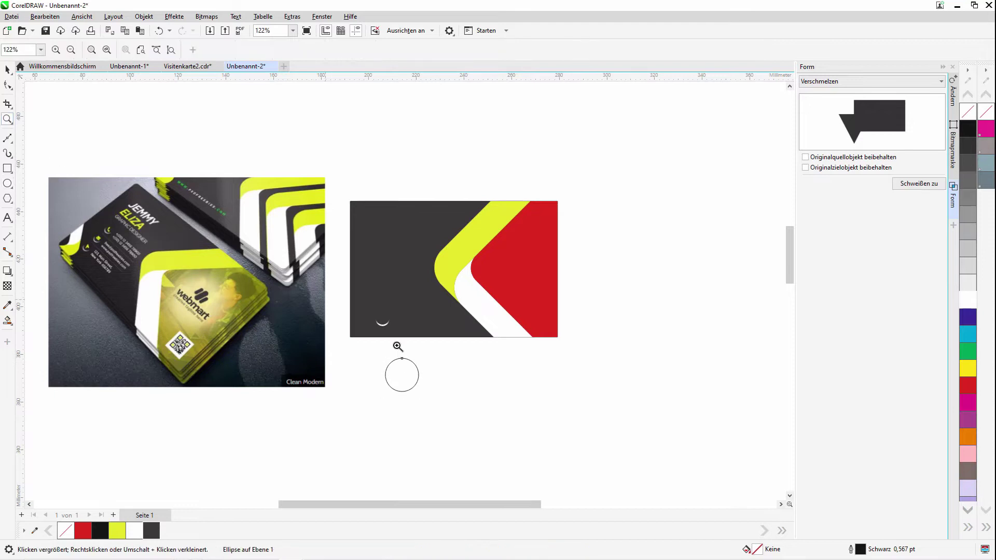
pyautogui.moveTo(398, 346); pyautogui.dragTo(421, 427)
pyautogui.press('space')
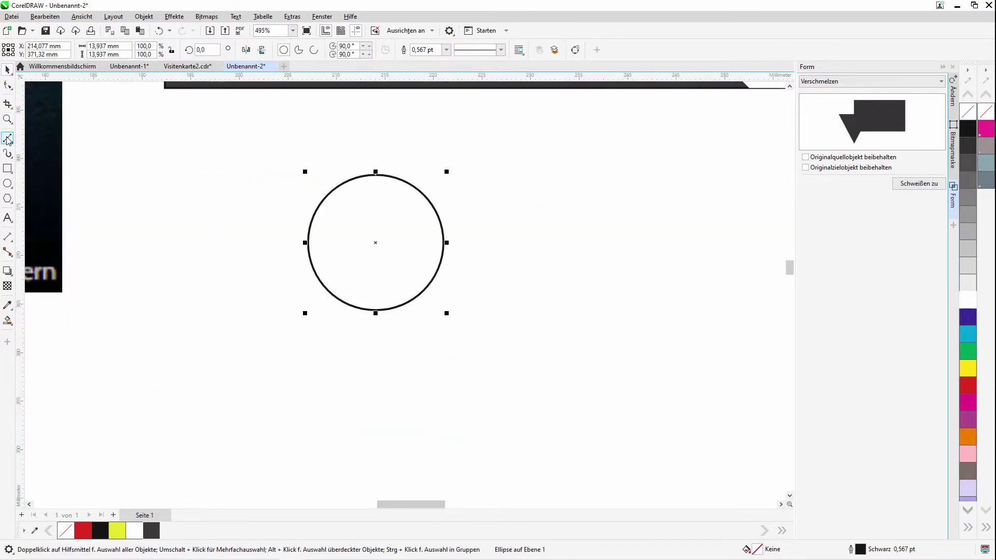
# Draw two 2-point tangent lines from the circle down to a vertical helper line, then delete the helper.
pyautogui.click(7, 138)
pyautogui.click(31, 149)
pyautogui.moveTo(376, 243); pyautogui.dragTo(376, 457)
pyautogui.hotkey('ctrl', 'z')
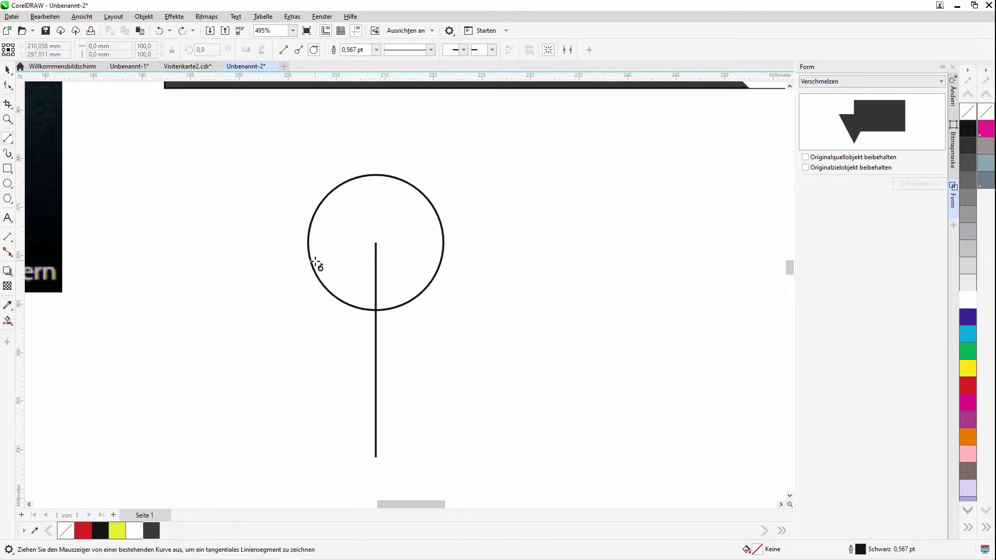
pyautogui.moveTo(292, 282); pyautogui.dragTo(347, 374)
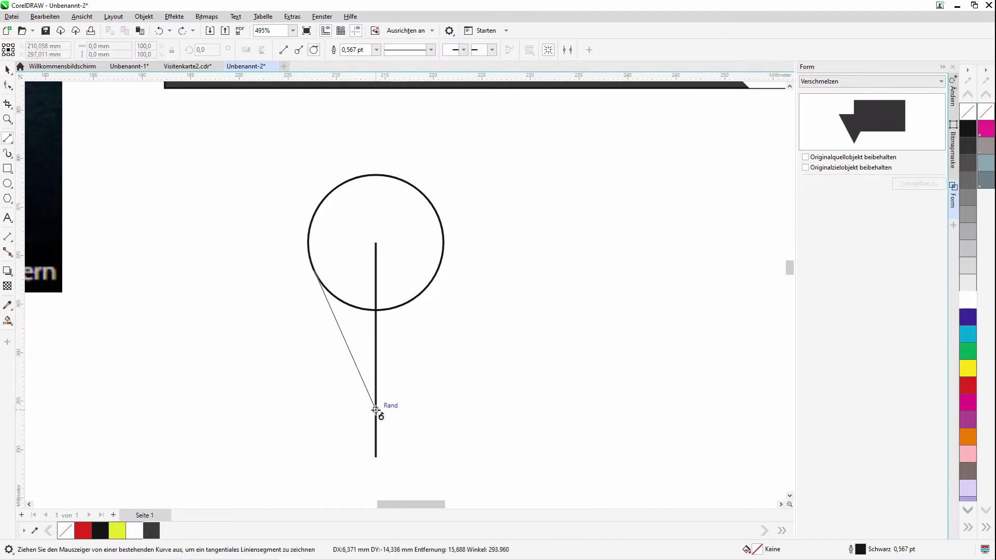
pyautogui.moveTo(376, 409); pyautogui.dragTo(376, 410)
pyautogui.moveTo(442, 258)
pyautogui.mouseDown()
pyautogui.moveTo(376, 378)
pyautogui.moveTo(376, 410)
pyautogui.mouseUp()
pyautogui.press('space')
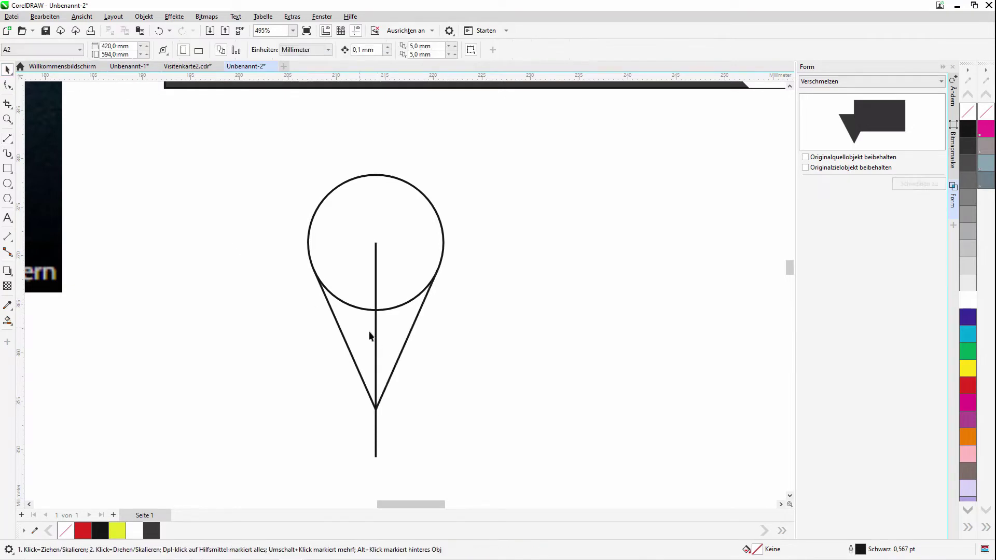
pyautogui.click(374, 336)
pyautogui.press('Delete')
# Add a smaller concentric circle and Smart Fill the pin shape.
pyautogui.click(442, 225)
pyautogui.moveTo(447, 313); pyautogui.dragTo(413, 280)
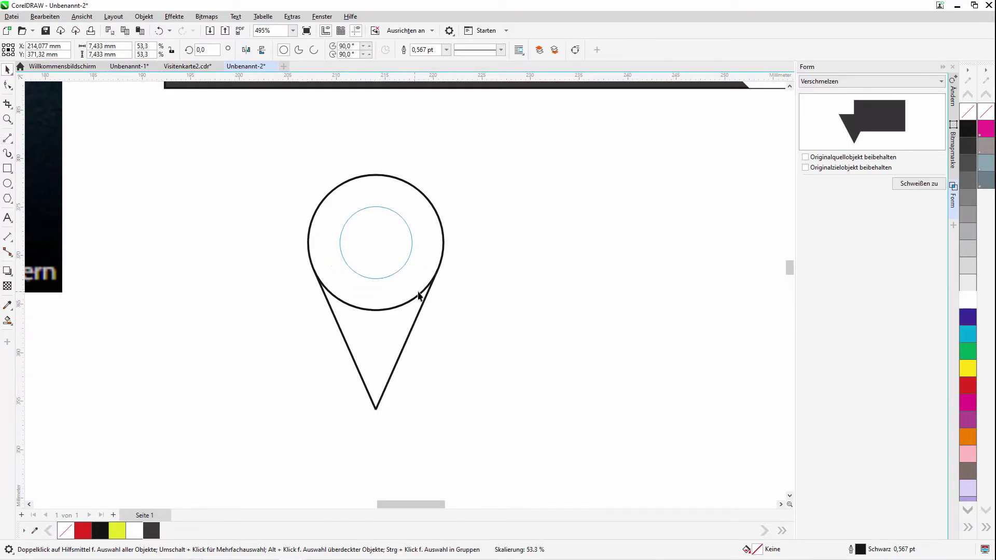
pyautogui.click(7, 320)
pyautogui.click(371, 344)
pyautogui.press('space')
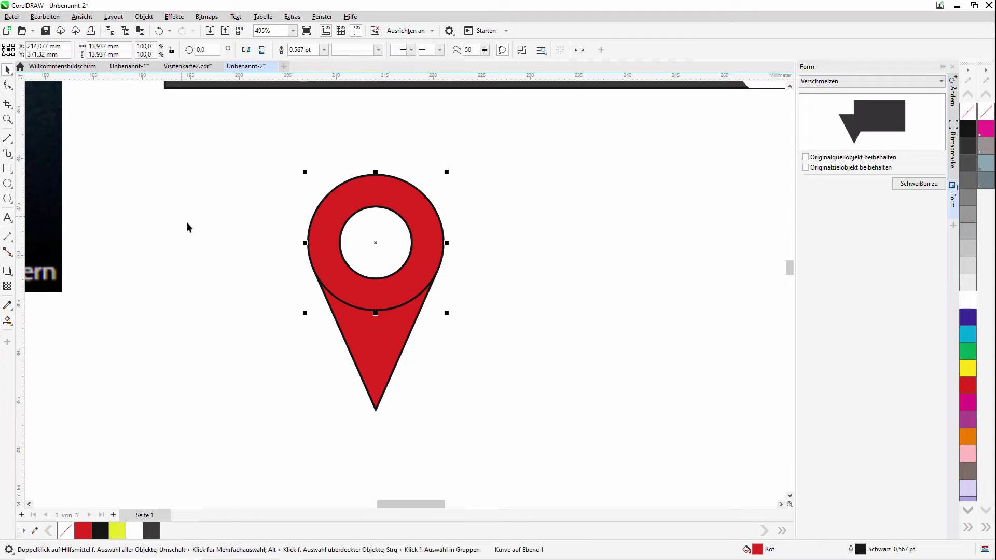
# Move the filled pin aside, remove its outline, and recolour it yellow.
pyautogui.click(263, 146)
pyautogui.click(378, 343)
pyautogui.moveTo(378, 344); pyautogui.dragTo(550, 343)
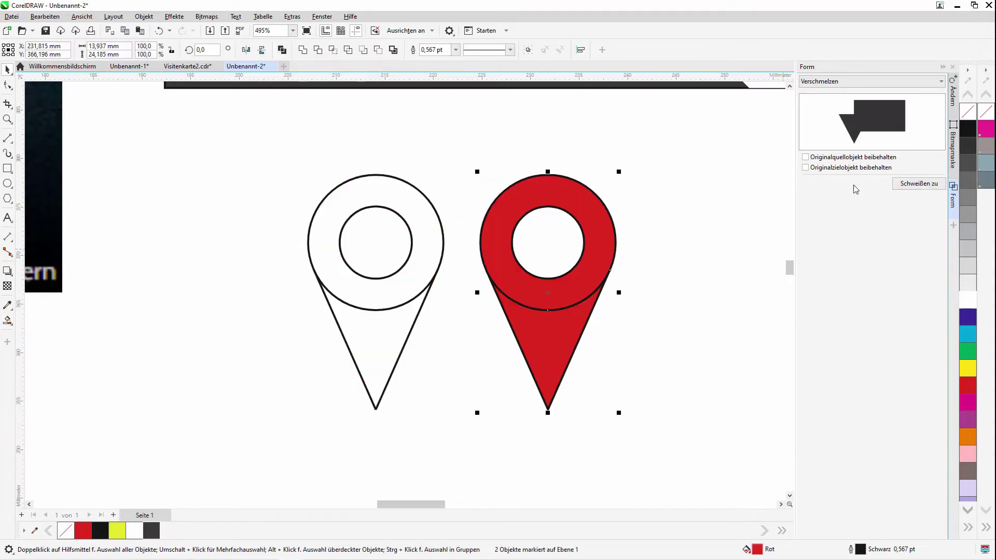
pyautogui.rightClick(973, 116)
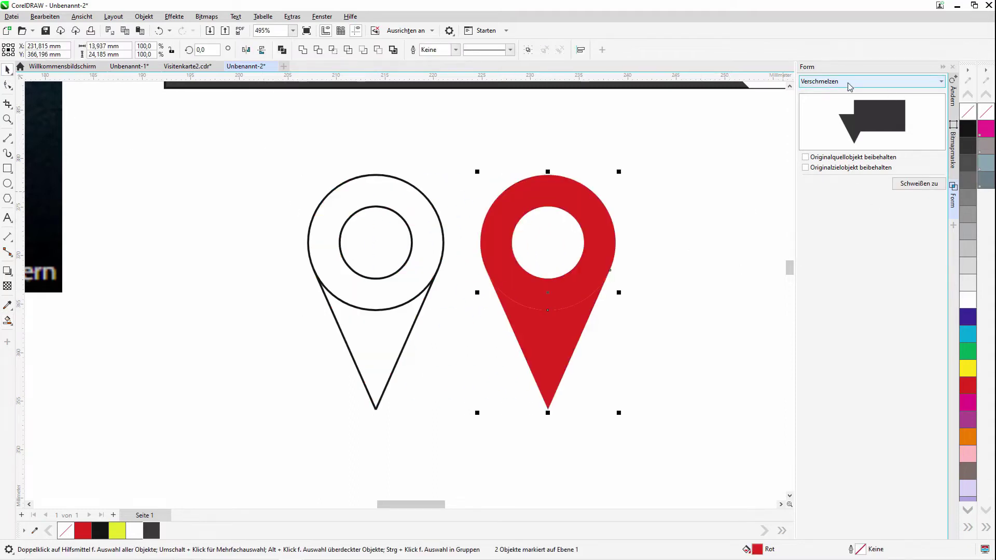
pyautogui.click(600, 235)
pyautogui.scroll(-4, 432, 404)
pyautogui.click(123, 527)
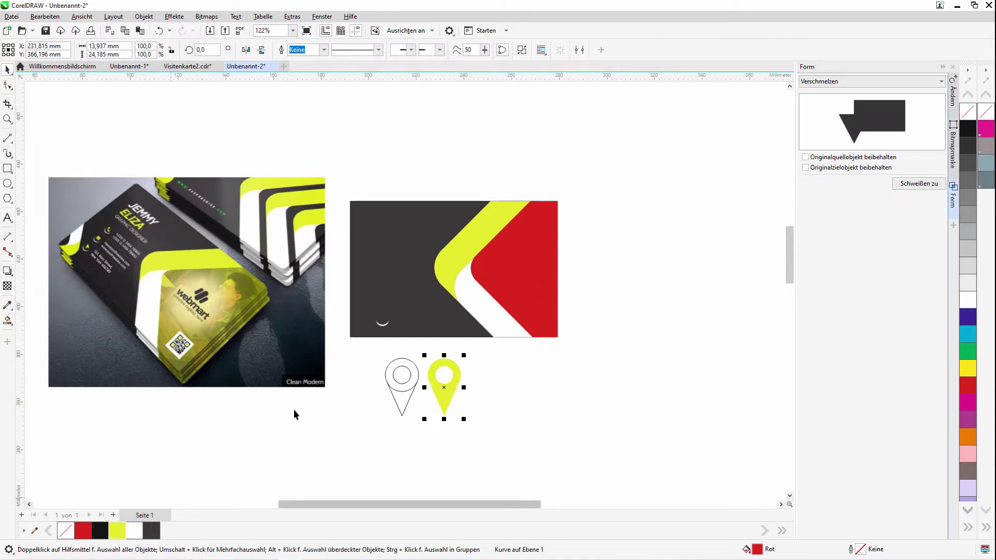
# Shrink the yellow pin and place it on the card just above the white arc.
pyautogui.moveTo(394, 313); pyautogui.dragTo(396, 315)
pyautogui.press('z')
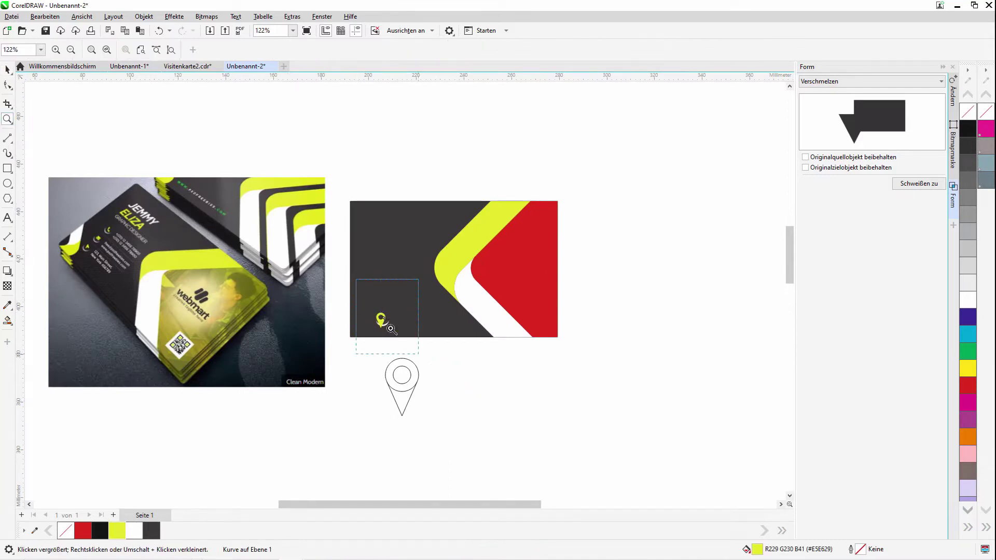
pyautogui.moveTo(357, 283); pyautogui.dragTo(420, 342)
pyautogui.moveTo(364, 321); pyautogui.dragTo(378, 291)
pyautogui.moveTo(356, 233); pyautogui.dragTo(364, 247)
pyautogui.moveTo(385, 293); pyautogui.dragTo(381, 298)
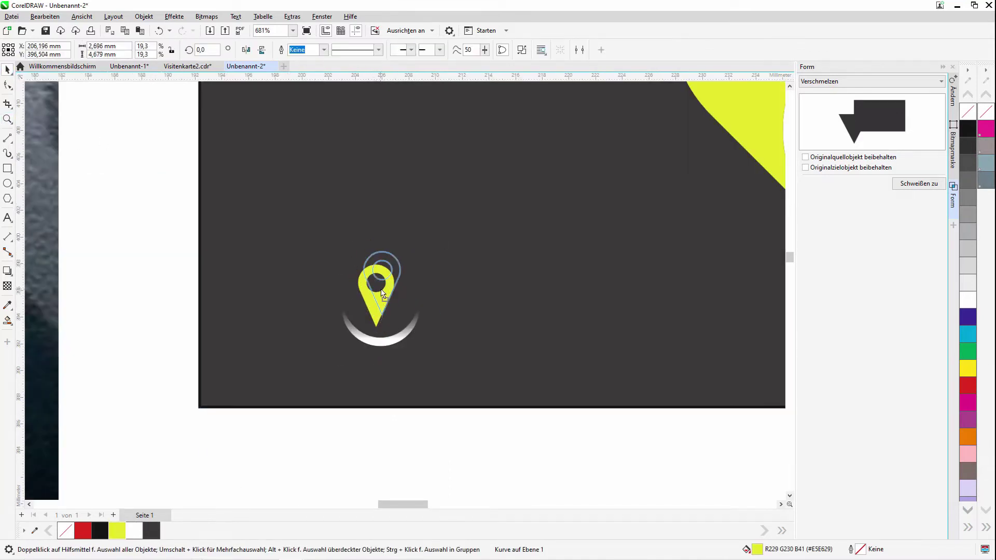
pyautogui.moveTo(215, 213); pyautogui.dragTo(262, 225)
pyautogui.press('F3')
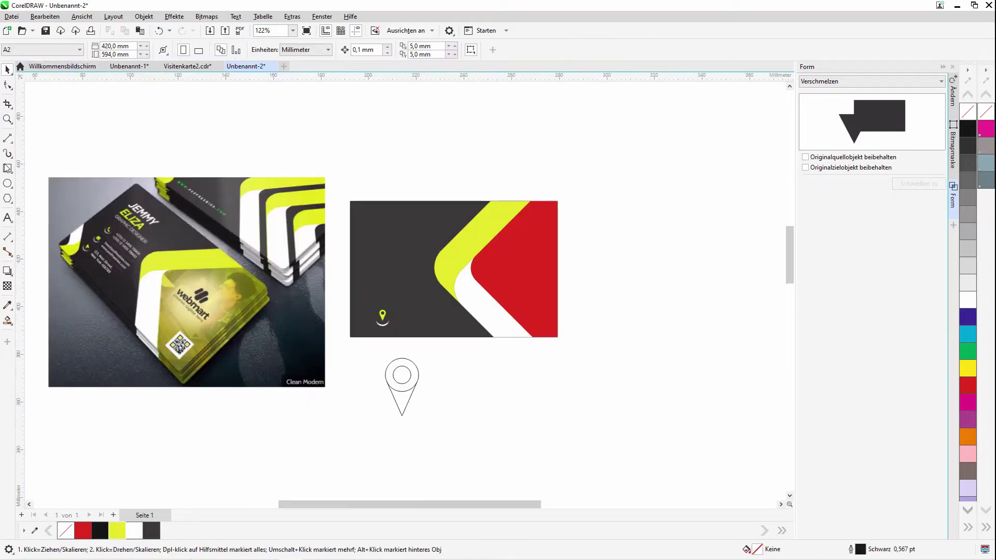
# Zoom in on the name in the reference photo, then on the pin outlines below the card.
pyautogui.click(7, 120)
pyautogui.moveTo(55, 204); pyautogui.dragTo(143, 256)
pyautogui.press('F3')
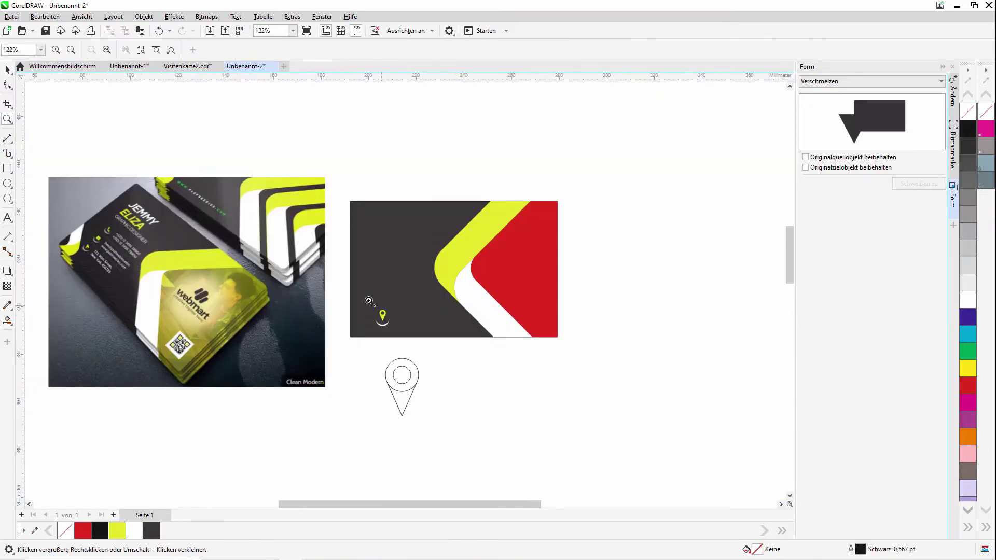
pyautogui.moveTo(366, 300); pyautogui.dragTo(493, 431)
# Draw the envelope outline from a rectangle and a square rotated 45° into a diamond flap.
pyautogui.press('F6')
pyautogui.moveTo(422, 291); pyautogui.dragTo(589, 407)
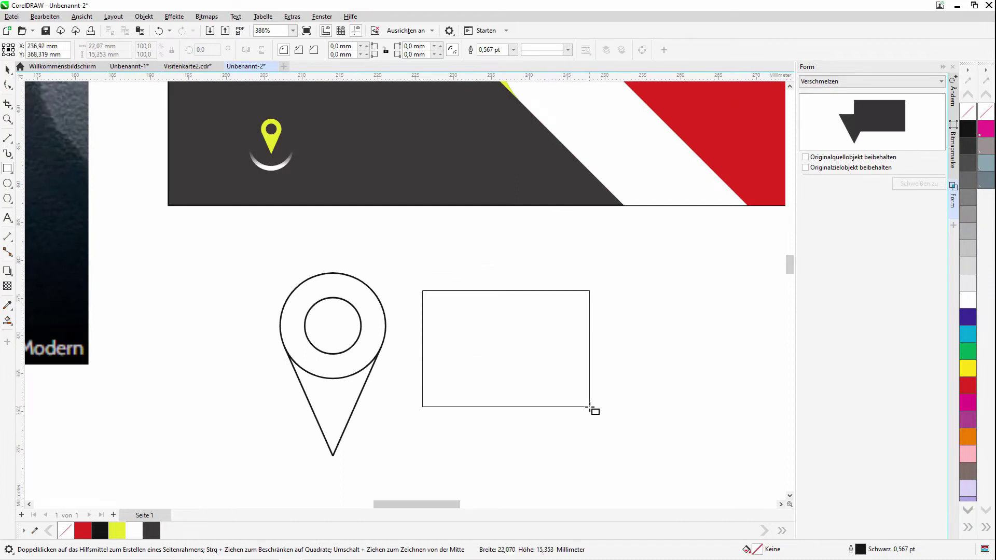
pyautogui.moveTo(423, 248)
pyautogui.mouseDown()
pyautogui.moveTo(504, 344)
pyautogui.moveTo(517, 343)
pyautogui.mouseUp()
pyautogui.click(7, 69)
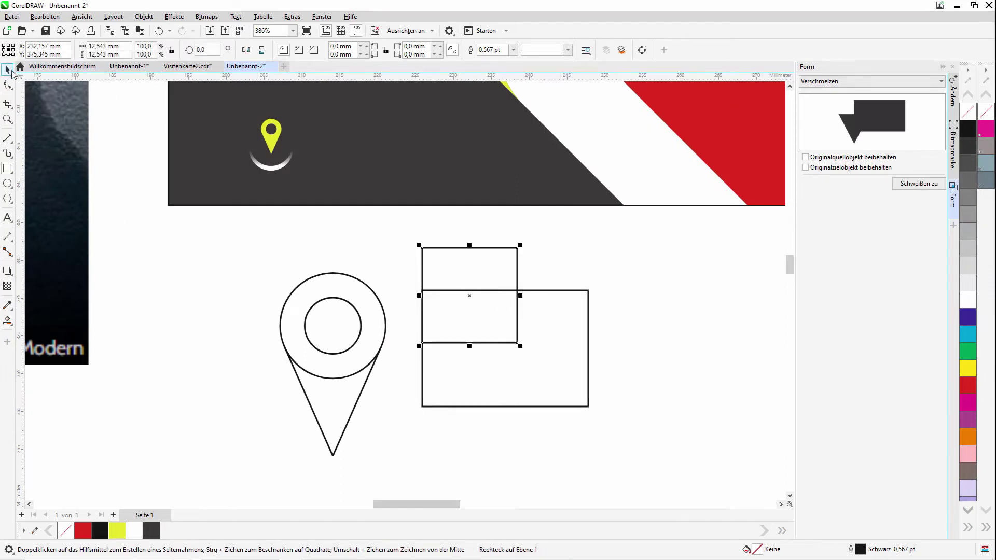
pyautogui.doubleClick(201, 50)
pyautogui.write('45')
pyautogui.press('Return')
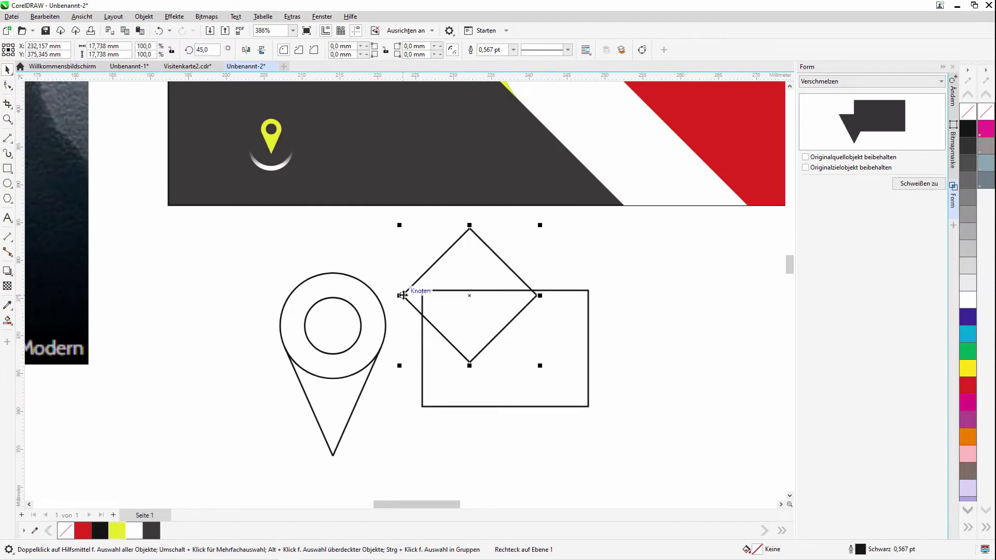
pyautogui.moveTo(402, 296); pyautogui.dragTo(422, 293)
pyautogui.moveTo(570, 293); pyautogui.dragTo(602, 293)
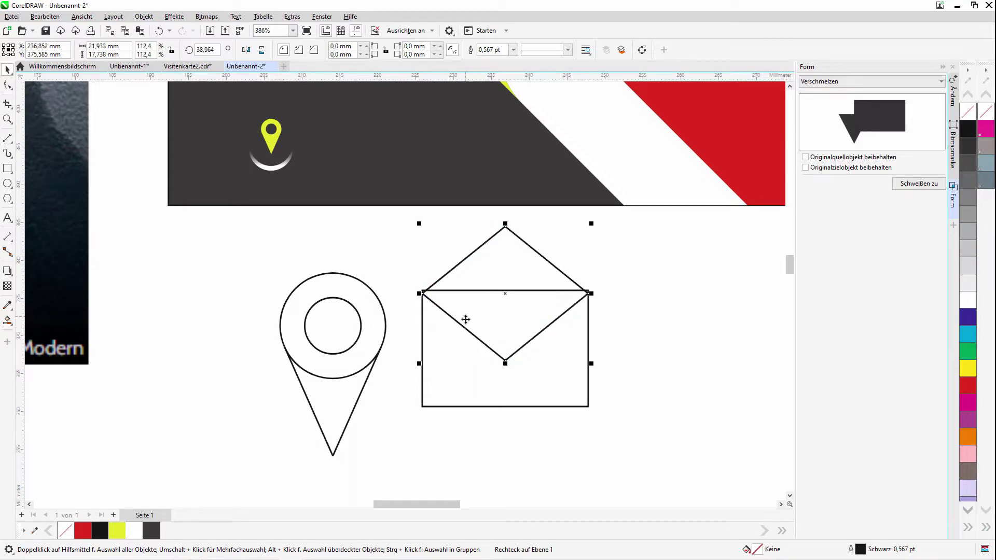
# Smart Fill the envelope, move the fill to the right and colour it yellow.
pyautogui.click(7, 320)
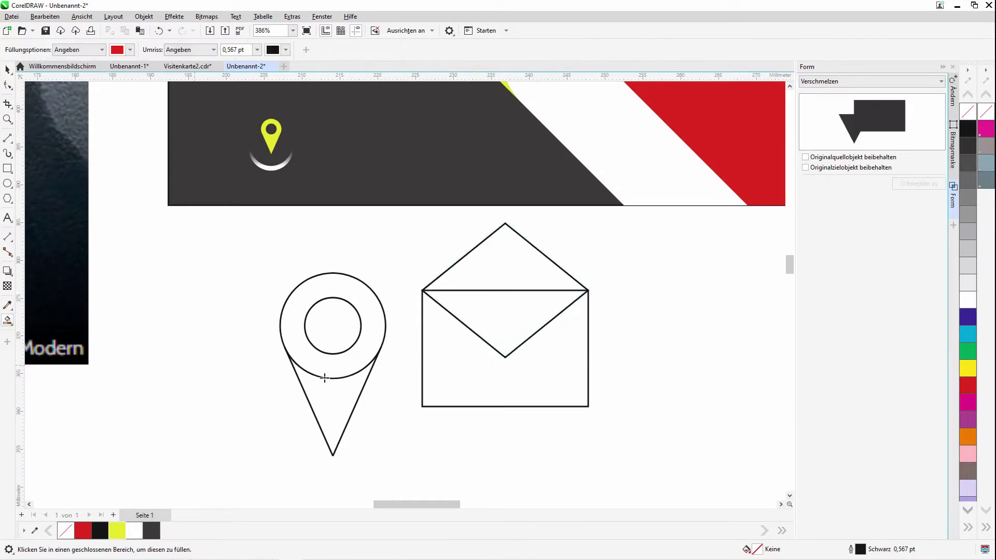
pyautogui.click(506, 384)
pyautogui.press('space')
pyautogui.click(554, 285)
pyautogui.click(489, 377)
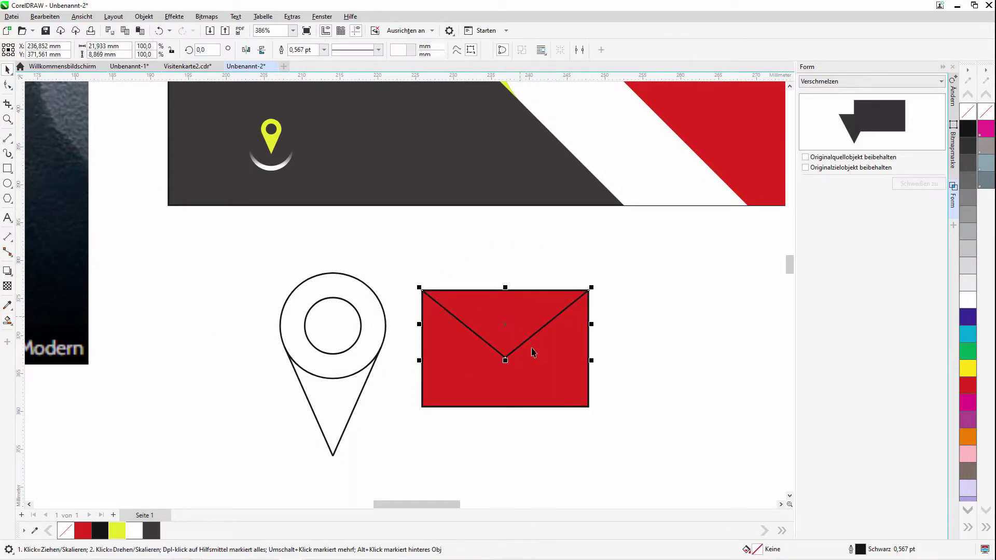
pyautogui.moveTo(489, 377); pyautogui.dragTo(667, 377)
pyautogui.click(678, 322)
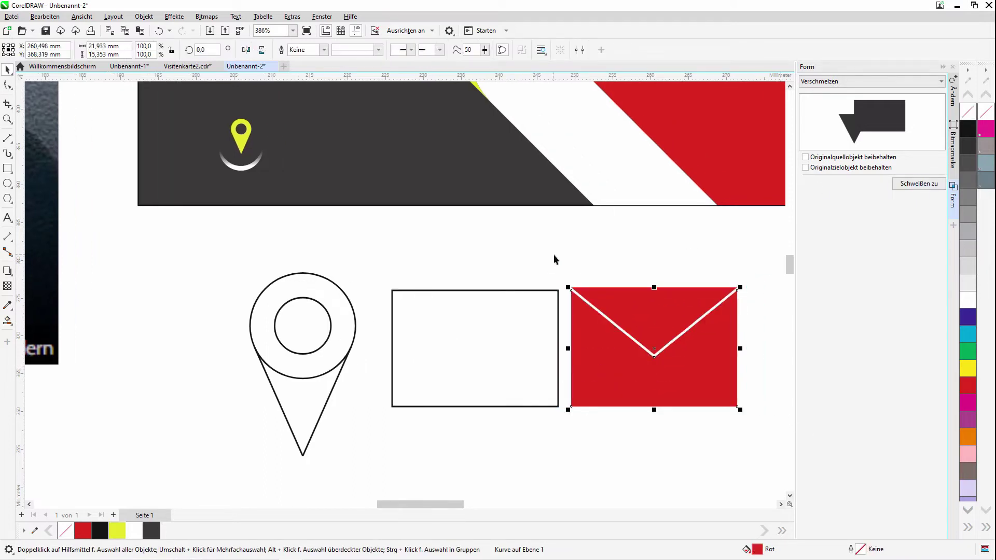
pyautogui.moveTo(554, 258); pyautogui.dragTo(750, 418)
pyautogui.moveTo(117, 530); pyautogui.dragTo(584, 320)
# Scale the yellow envelope onto the card with a copy of the white arc beneath it.
pyautogui.moveTo(688, 365); pyautogui.dragTo(339, 155)
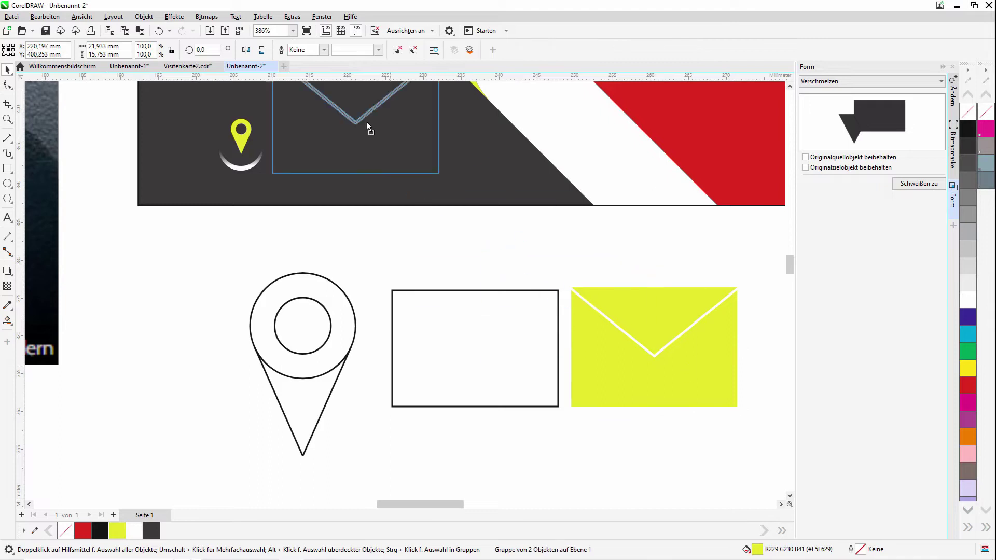
pyautogui.moveTo(396, 189); pyautogui.dragTo(249, 105)
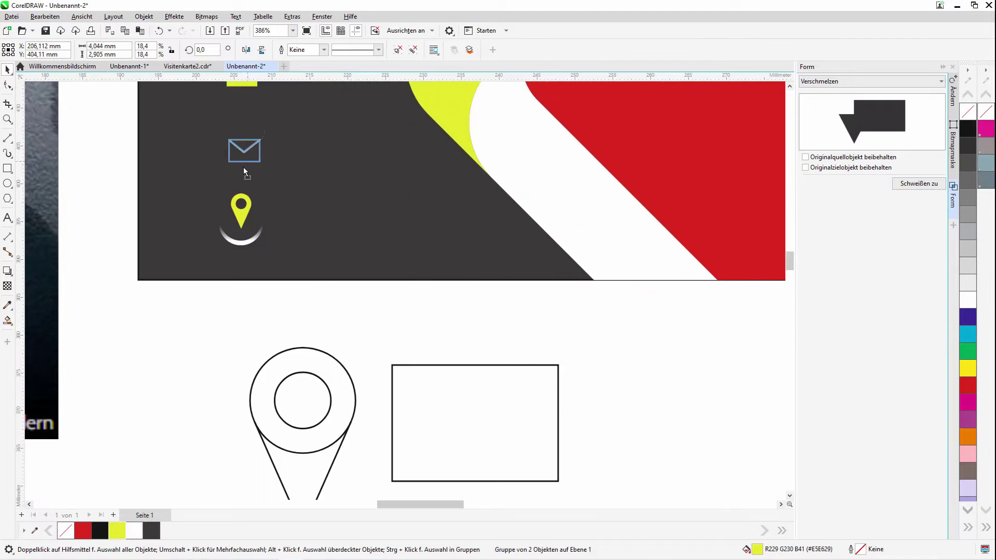
pyautogui.moveTo(253, 242); pyautogui.dragTo(251, 158)
pyautogui.click(259, 181)
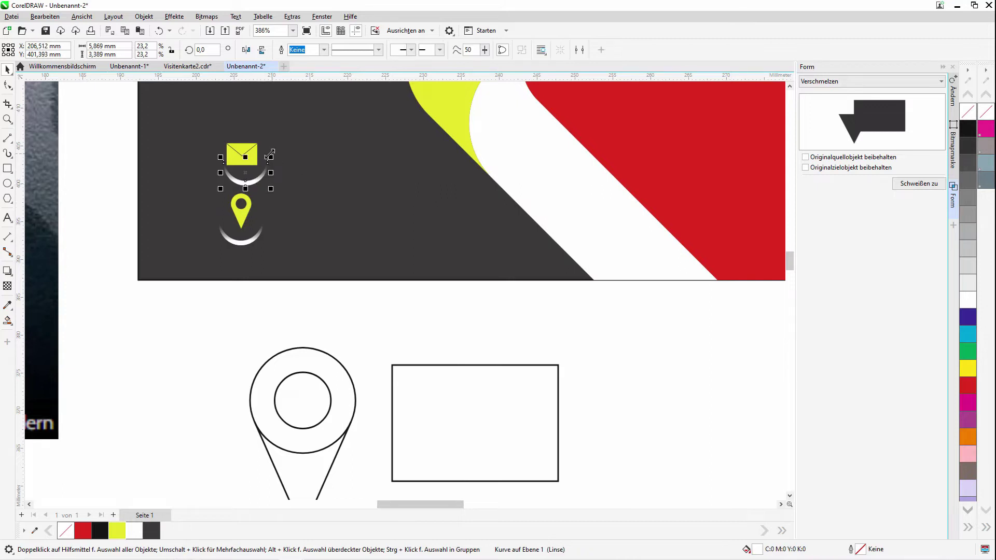
pyautogui.hotkey('ctrl', 'z')
pyautogui.press('Escape')
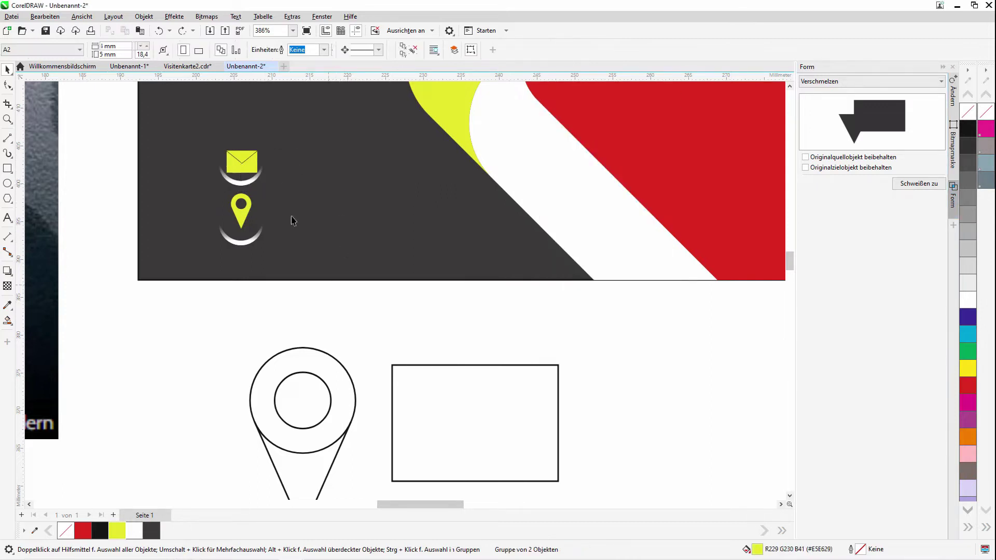
pyautogui.moveTo(242, 154); pyautogui.dragTo(242, 148)
# Delete the leftover rectangle and pin outline drawings.
pyautogui.click(399, 327)
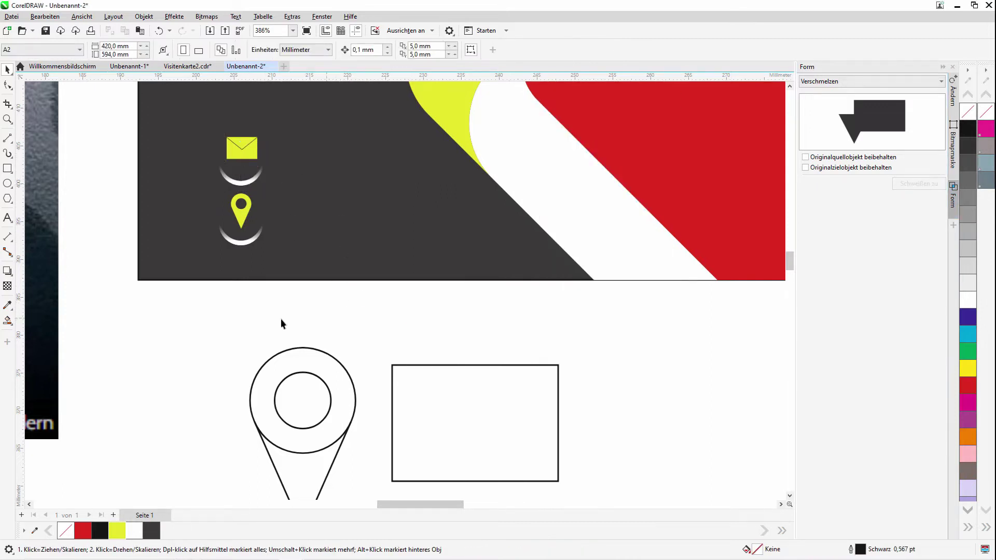
pyautogui.click(425, 365)
pyautogui.press('Delete')
pyautogui.scroll(-1, 425, 365)
pyautogui.press('Tab')
pyautogui.press('Delete')
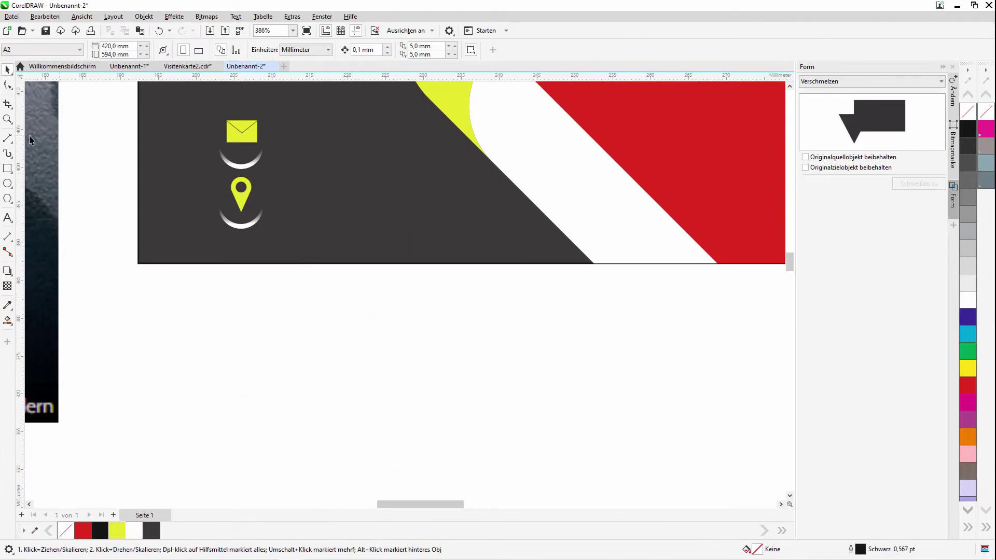
pyautogui.click(8, 168)
# Draw a tall rectangle below the card and zoom in on it.
pyautogui.moveTo(329, 308)
pyautogui.mouseDown()
pyautogui.moveTo(416, 425)
pyautogui.moveTo(395, 430)
pyautogui.mouseUp()
pyautogui.press('z')
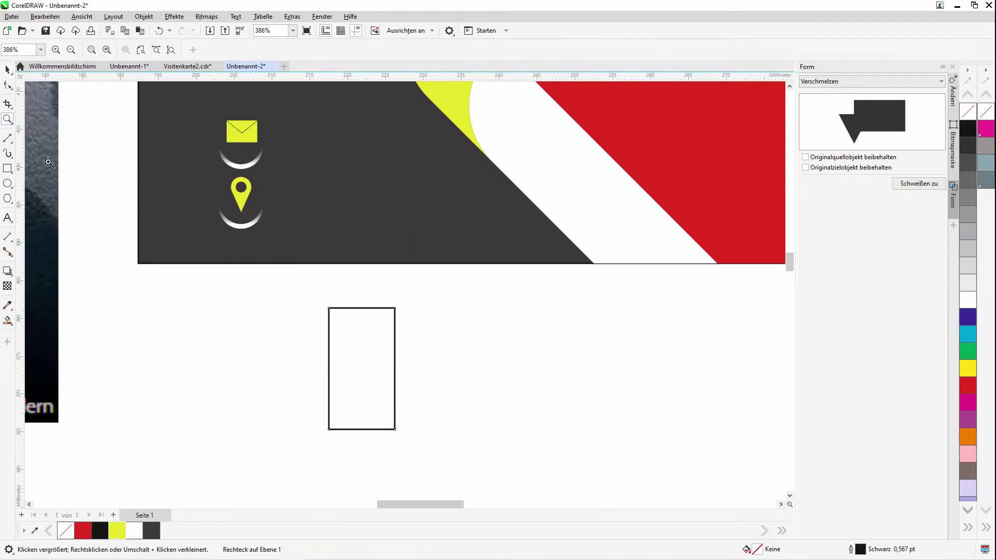
pyautogui.moveTo(304, 264); pyautogui.dragTo(487, 457)
pyautogui.press('space')
pyautogui.moveTo(334, 350); pyautogui.dragTo(340, 405)
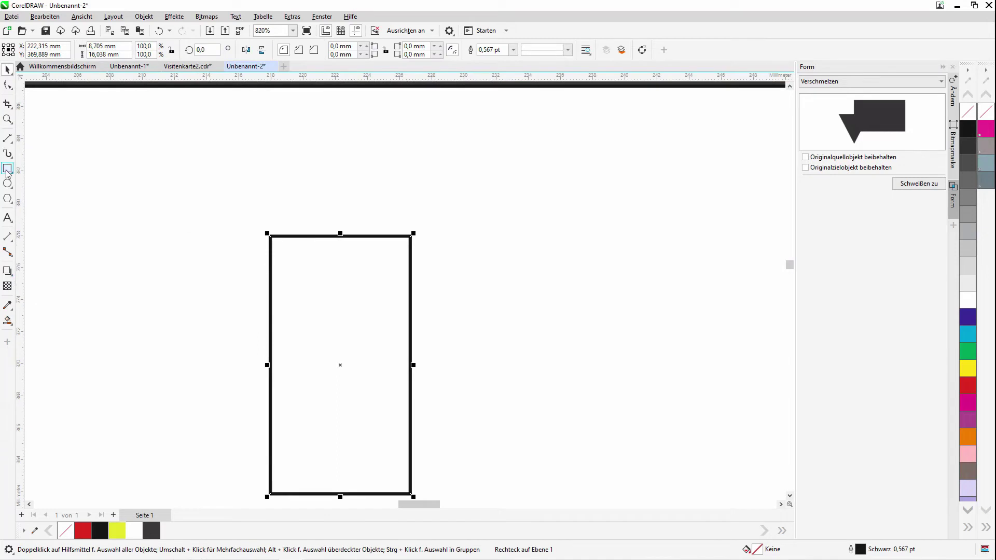
# Draw concentric circles centred on the rectangle's top-right corner, slightly shrinking the outer one.
pyautogui.click(8, 183)
pyautogui.moveTo(411, 236); pyautogui.dragTo(456, 283)
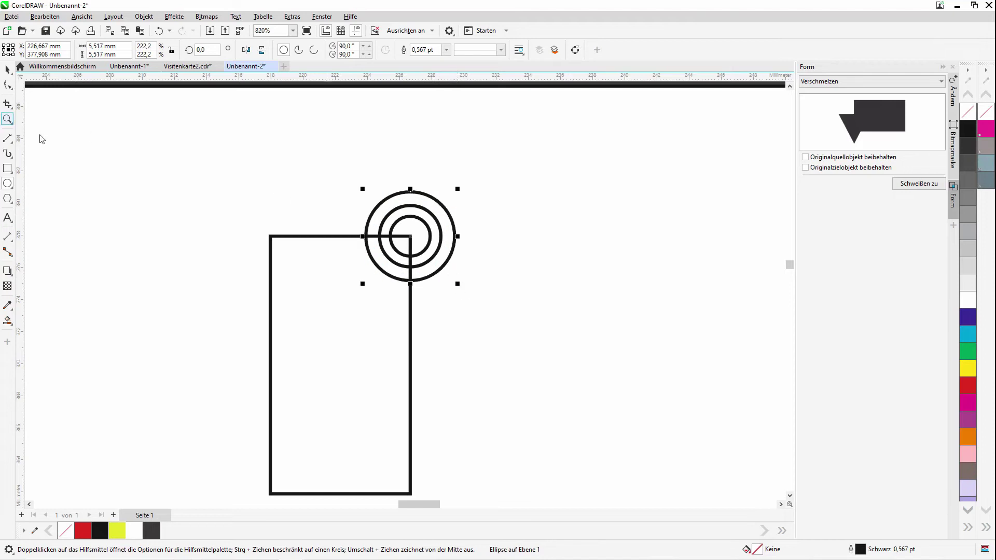
pyautogui.click(406, 201)
pyautogui.press('space')
pyautogui.moveTo(506, 189); pyautogui.dragTo(503, 187)
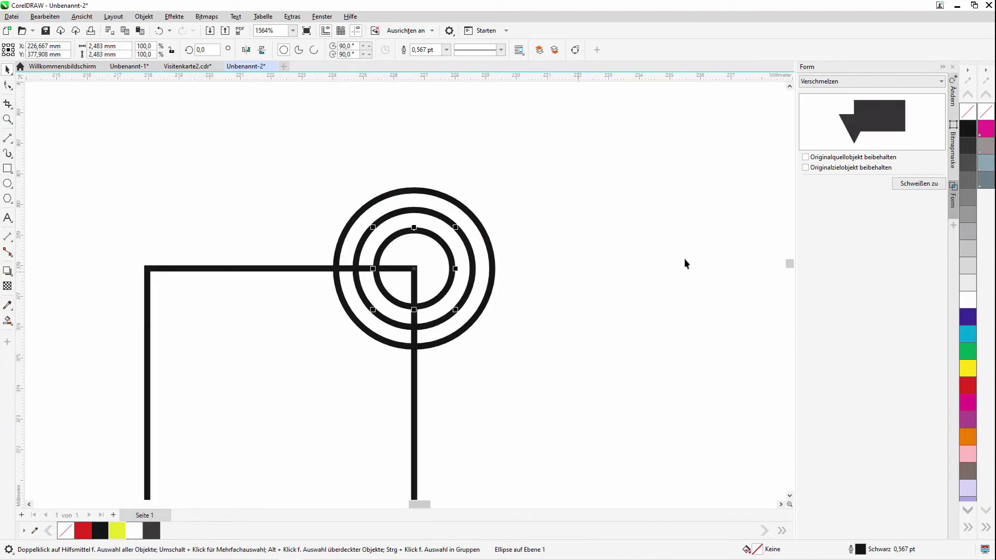
pyautogui.click(872, 80)
pyautogui.click(166, 267)
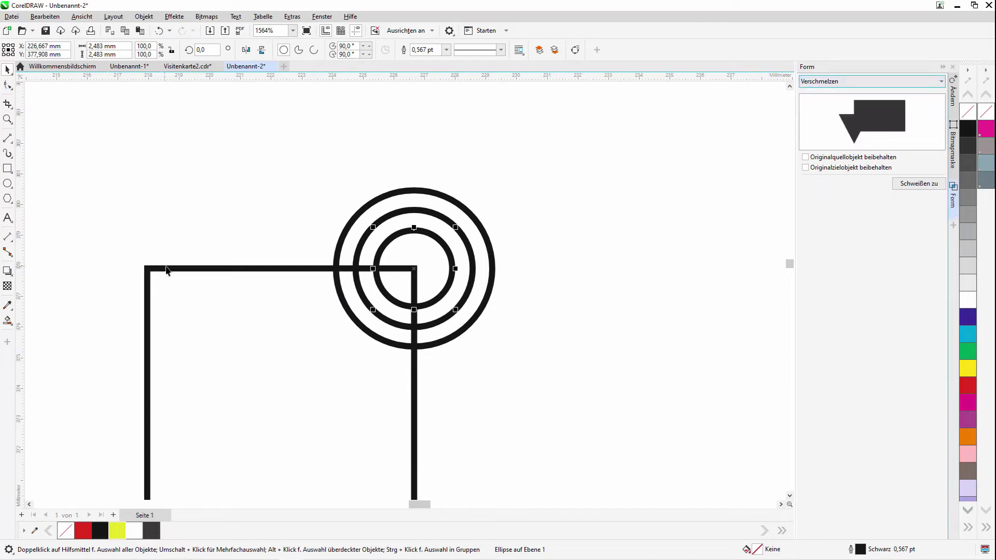
# Round the rectangle's corners and shrink the innermost circle about its centre.
pyautogui.doubleClick(166, 267)
pyautogui.moveTo(149, 268); pyautogui.dragTo(172, 269)
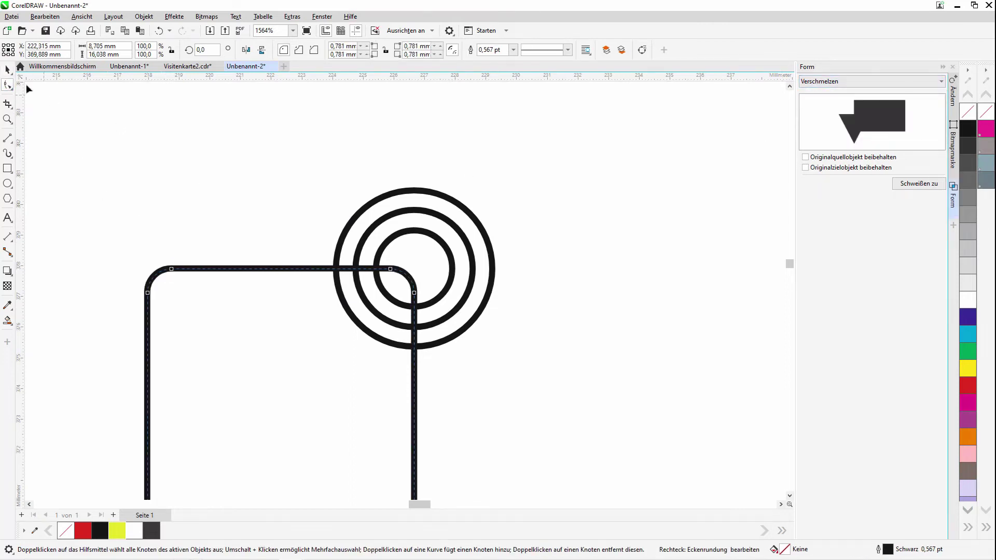
pyautogui.press('space')
pyautogui.click(449, 288)
pyautogui.moveTo(455, 309); pyautogui.dragTo(451, 308)
pyautogui.click(872, 81)
pyautogui.click(820, 96)
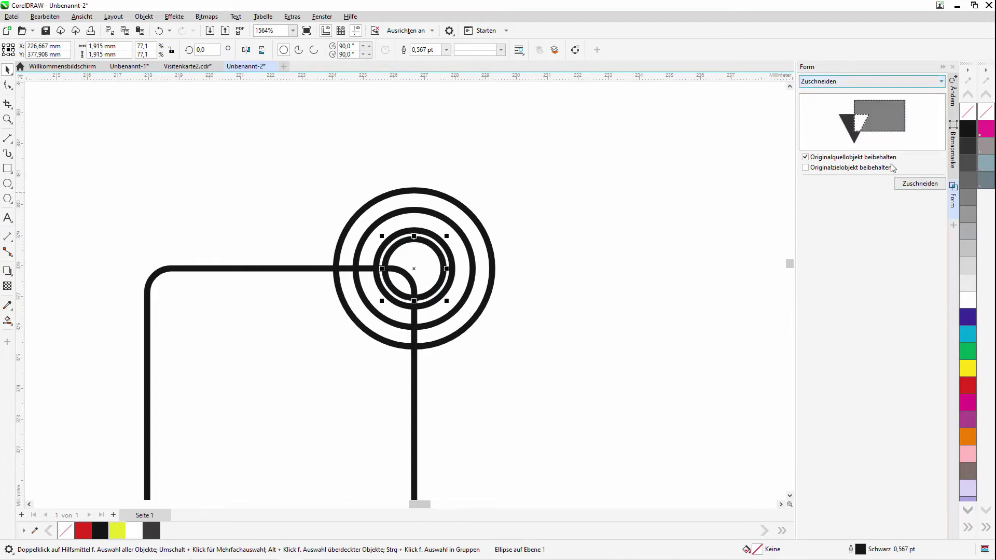
# Trim the rectangle's corner without keeping the source, then draw vertical and horizontal centre lines.
pyautogui.click(805, 157)
pyautogui.click(920, 184)
pyautogui.click(414, 389)
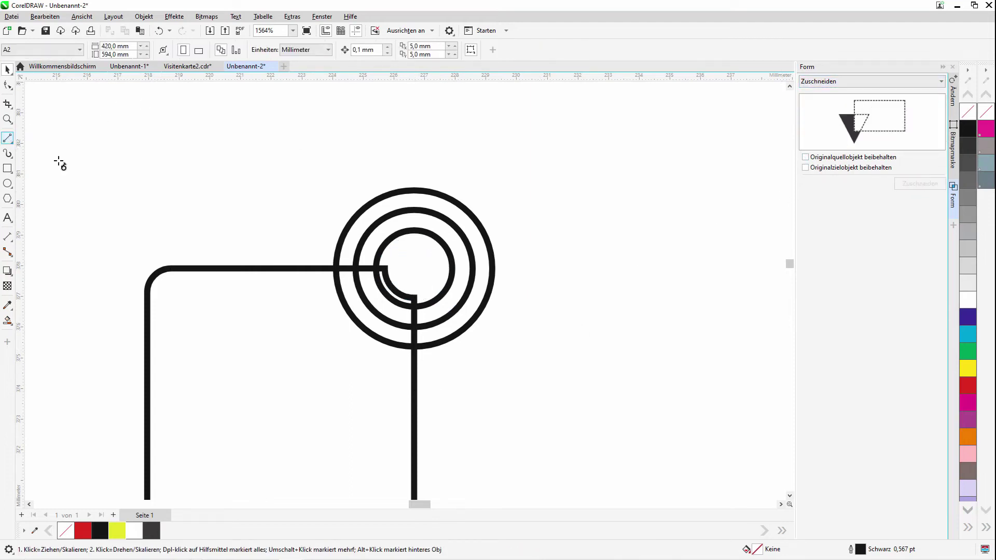
pyautogui.moveTo(414, 374); pyautogui.dragTo(414, 137)
pyautogui.moveTo(261, 268); pyautogui.dragTo(569, 268)
# Reshape the outer, middle and inner circles into quarter arcs with the Shape tool.
pyautogui.click(8, 85)
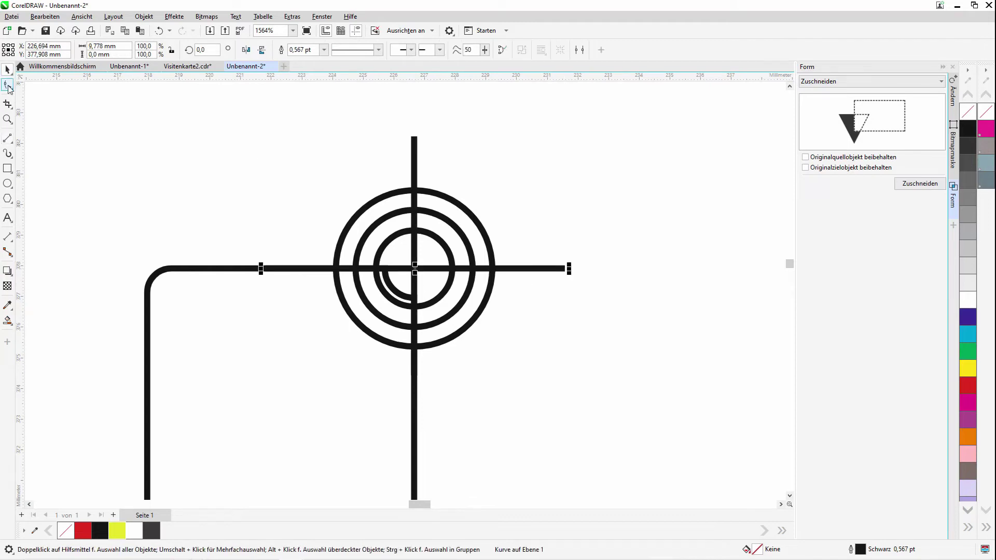
pyautogui.click(456, 204)
pyautogui.moveTo(414, 188); pyautogui.dragTo(495, 268)
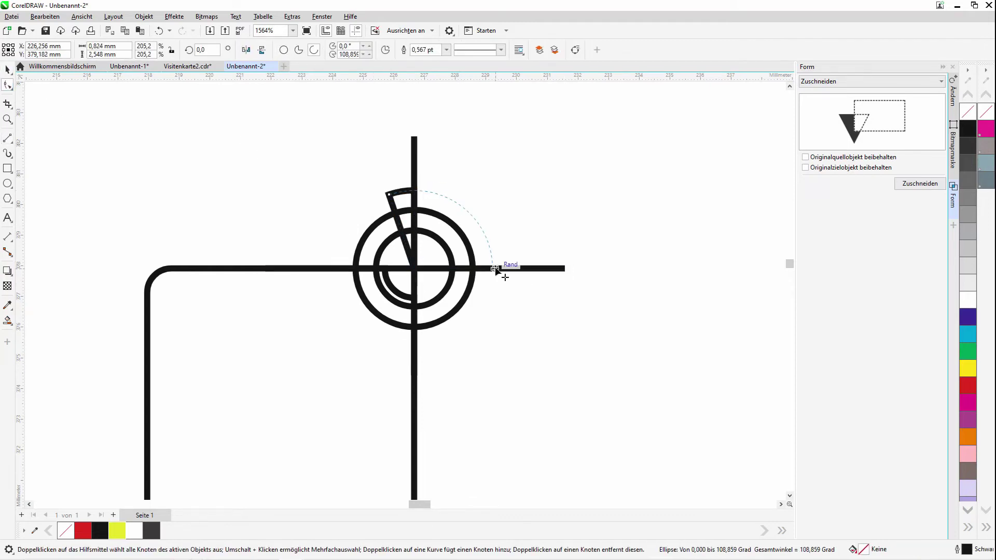
pyautogui.moveTo(389, 194); pyautogui.dragTo(411, 185)
pyautogui.click(432, 211)
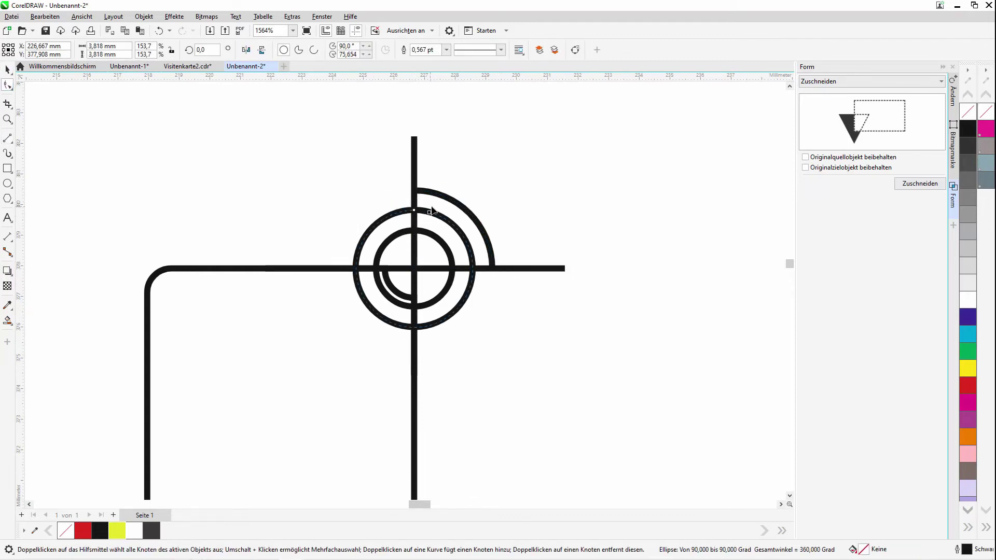
pyautogui.moveTo(453, 218); pyautogui.dragTo(516, 269)
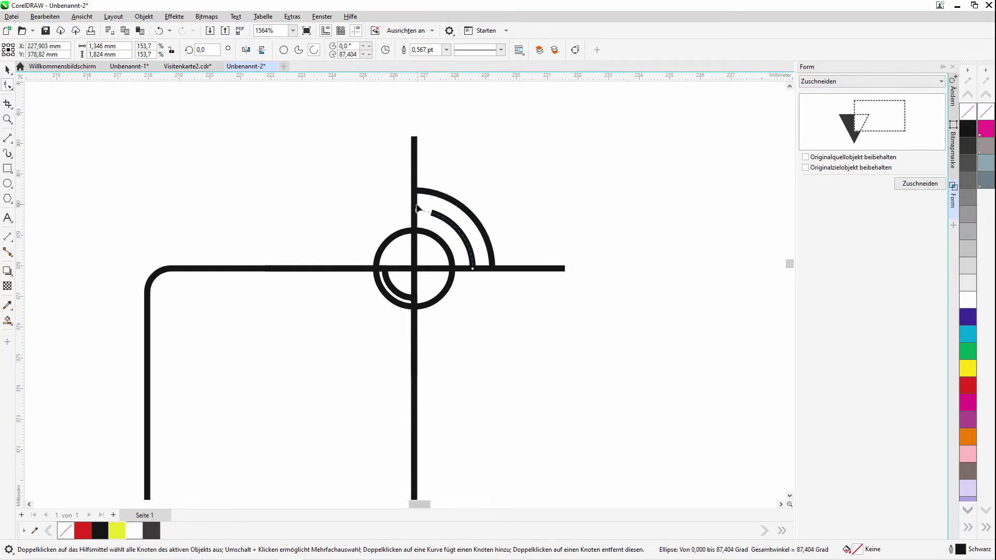
pyautogui.moveTo(418, 209); pyautogui.dragTo(416, 209)
pyautogui.click(430, 237)
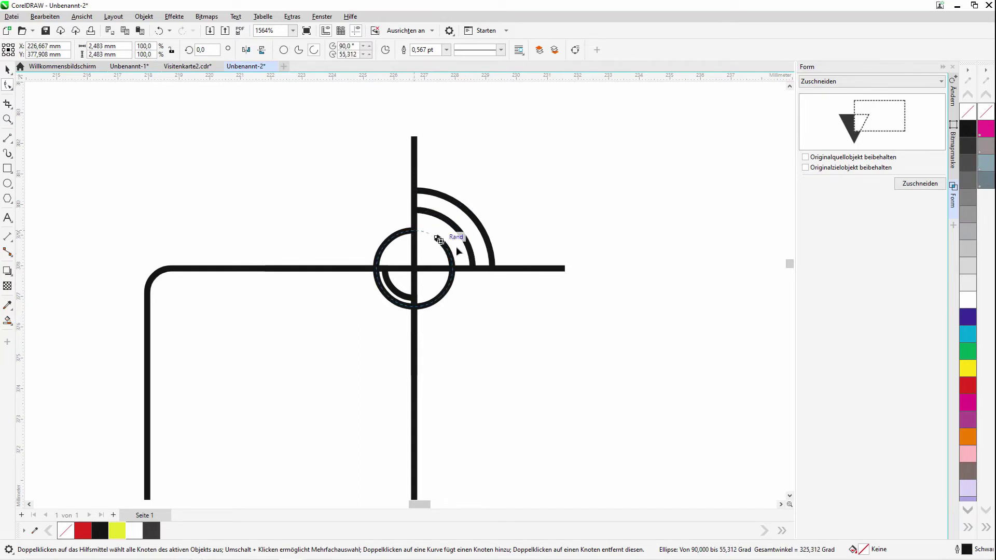
pyautogui.moveTo(457, 248); pyautogui.dragTo(433, 240)
# Delete the vertical and horizontal construction lines.
pyautogui.press('space')
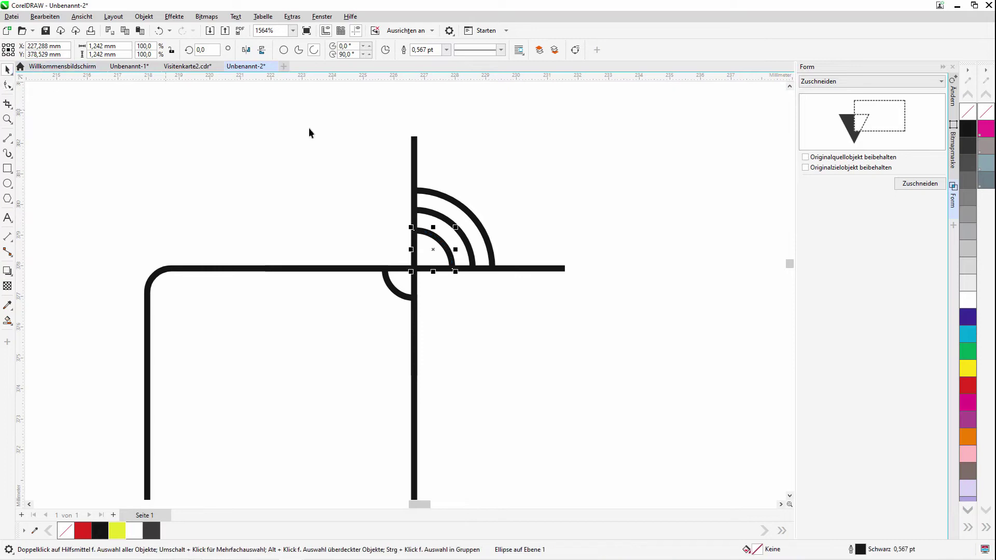
pyautogui.click(414, 166)
pyautogui.press('Delete')
pyautogui.click(519, 269)
pyautogui.press('Delete')
# Restore the innermost arc to a full circle and shrink it about its centre.
pyautogui.click(450, 262)
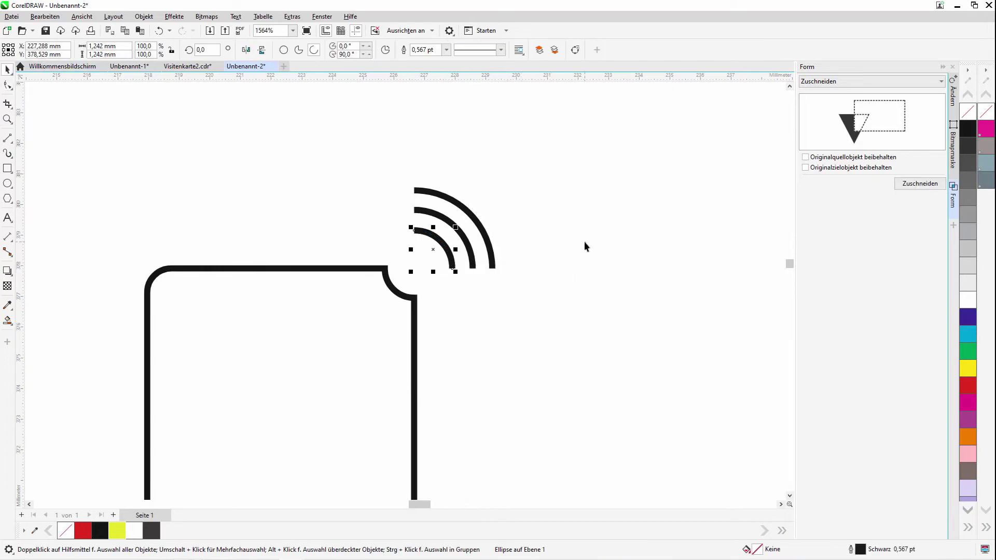
pyautogui.press('F10')
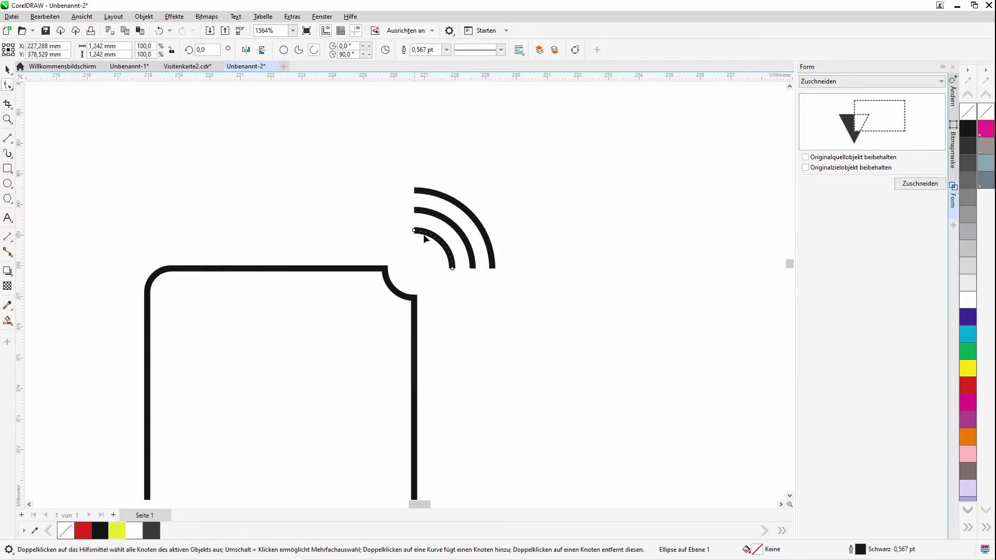
pyautogui.moveTo(414, 228)
pyautogui.mouseDown()
pyautogui.moveTo(463, 253)
pyautogui.moveTo(443, 264)
pyautogui.mouseUp()
pyautogui.moveTo(450, 277); pyautogui.dragTo(459, 279)
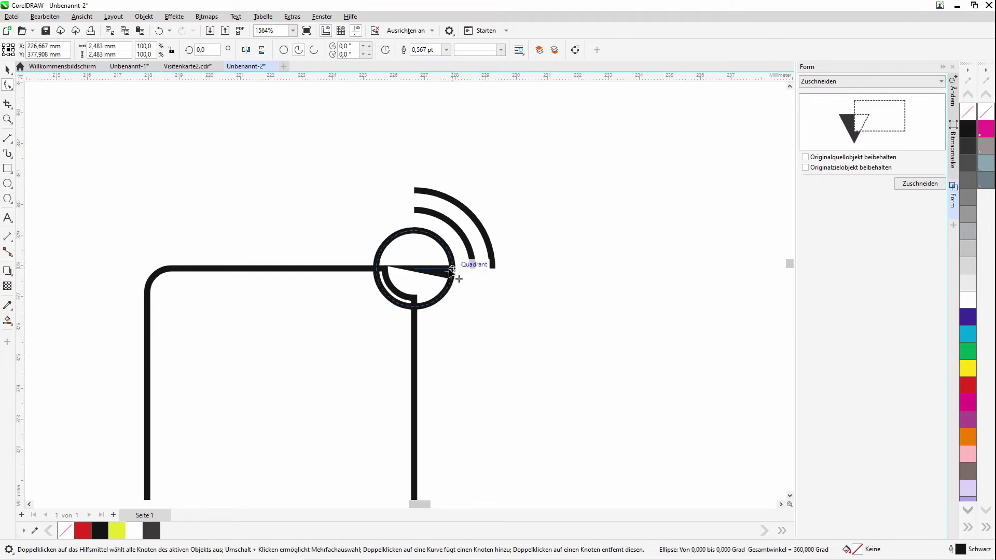
pyautogui.click(7, 69)
pyautogui.moveTo(456, 226); pyautogui.dragTo(434, 249)
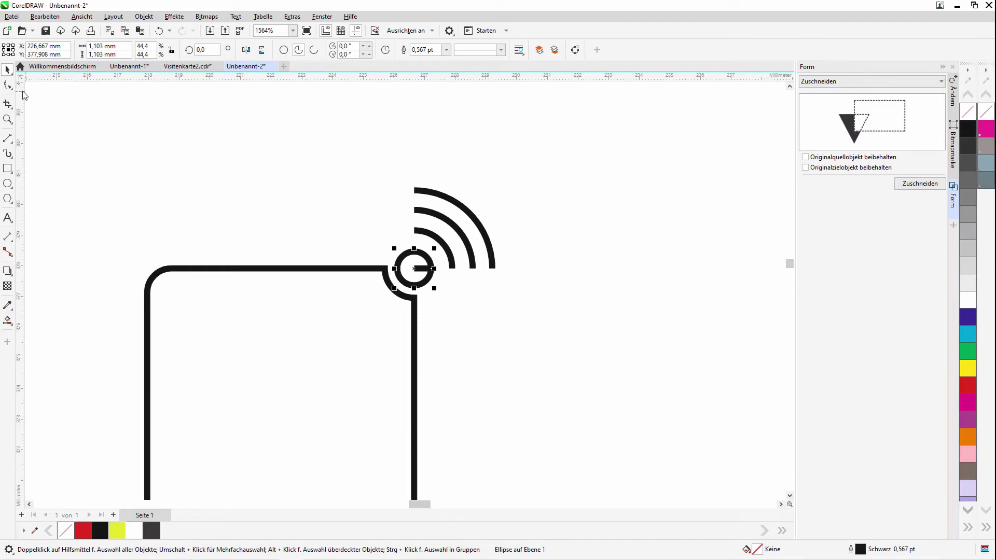
# Fill the phone body, circle and signal arcs yellow with no outline.
pyautogui.click(312, 269)
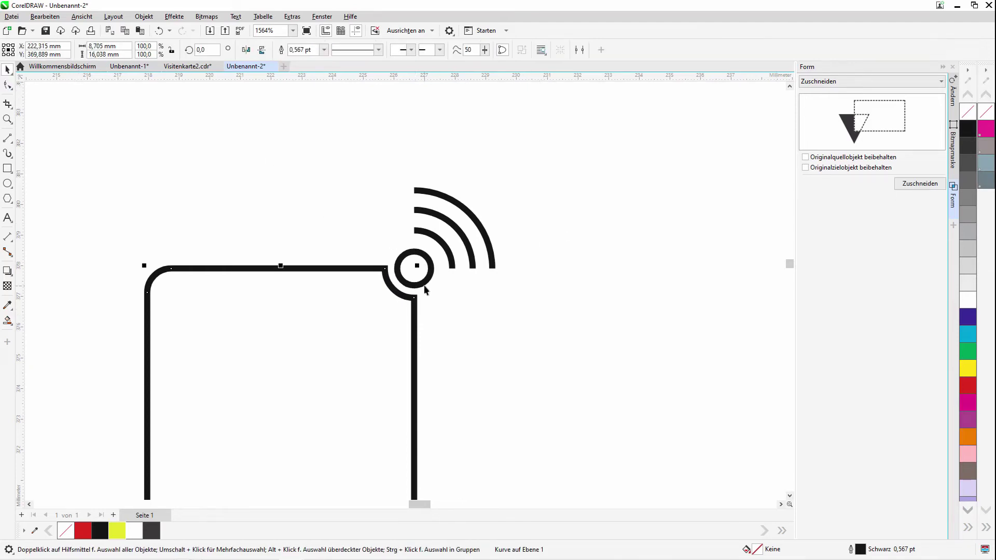
pyautogui.keyDown('shift'); pyautogui.click(414, 250); pyautogui.keyUp('shift')
pyautogui.click(117, 531)
pyautogui.rightClick(968, 110)
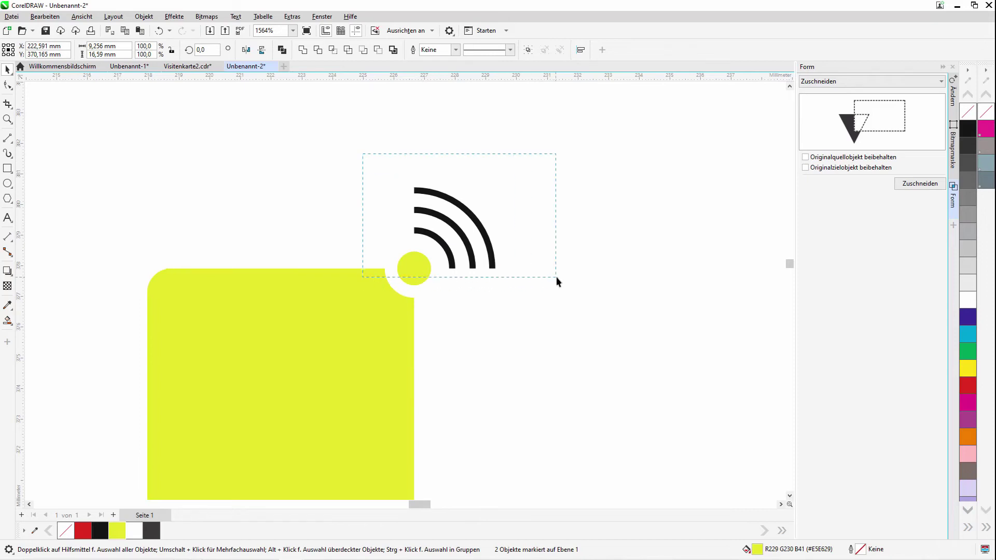
pyautogui.moveTo(557, 278); pyautogui.dragTo(557, 278)
pyautogui.click(118, 530)
# Draw a rounded-corner screen rectangle inside the yellow phone body.
pyautogui.press('z')
pyautogui.press('F3')
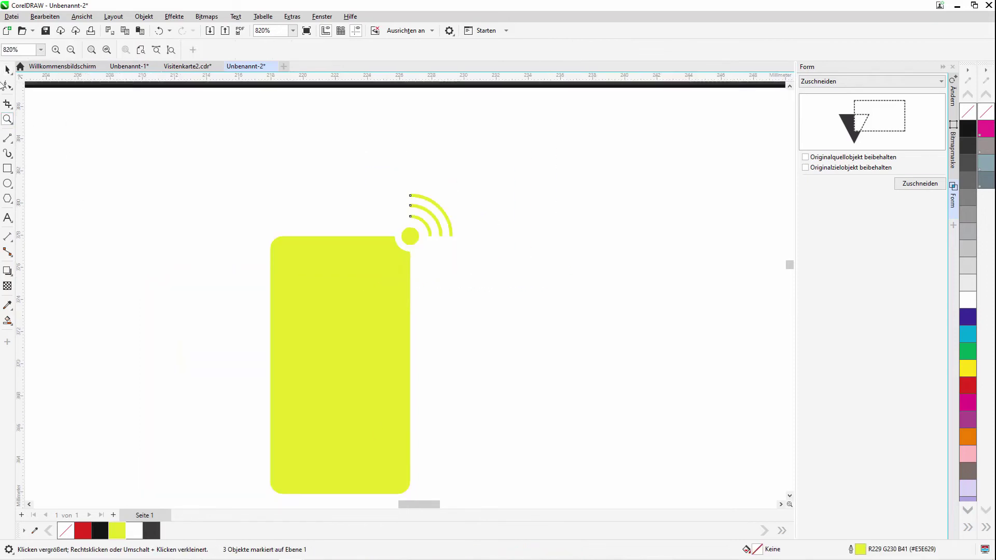
pyautogui.press('space')
pyautogui.press('F6')
pyautogui.moveTo(287, 255); pyautogui.dragTo(392, 477)
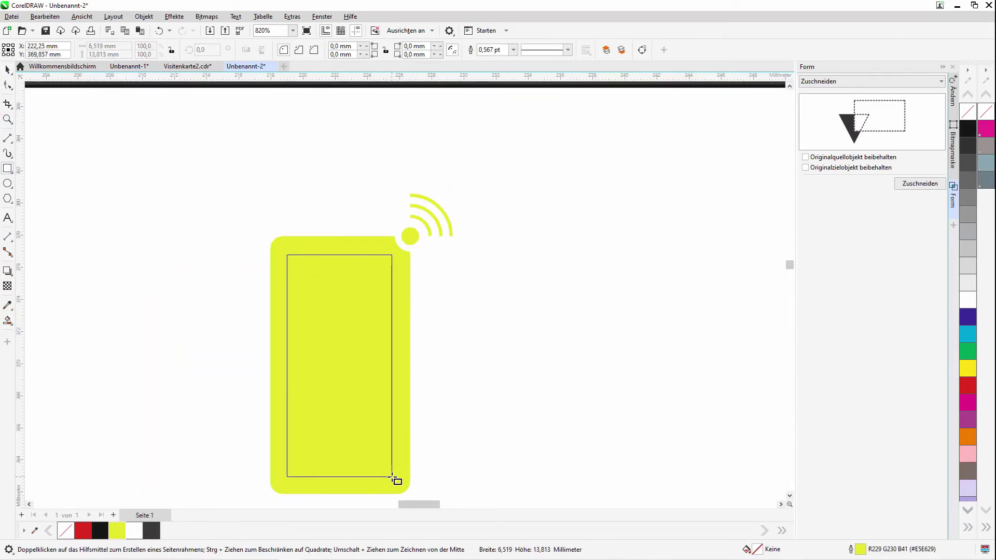
pyautogui.press('F10')
pyautogui.moveTo(287, 255); pyautogui.dragTo(298, 255)
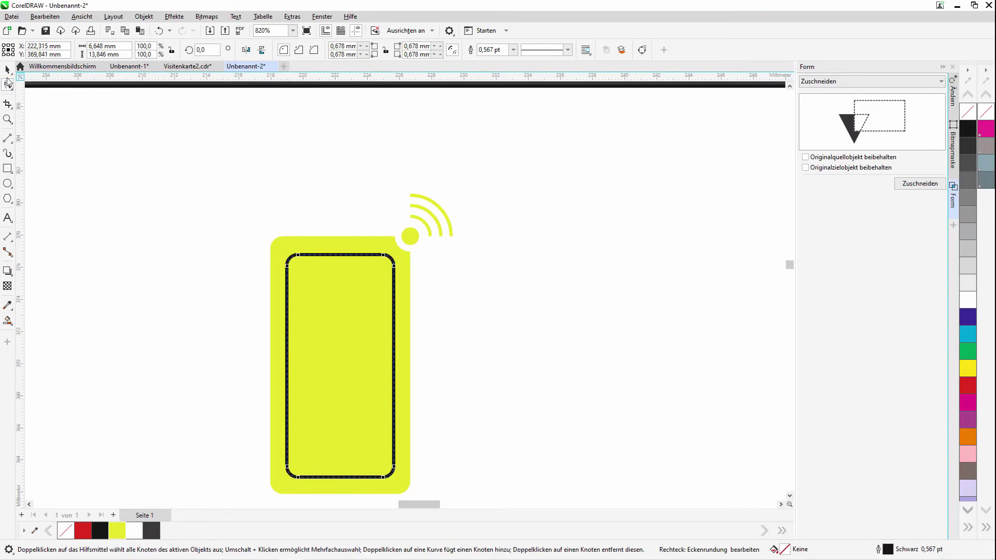
# Combine the screen rectangle with the yellow body to hollow out the screen.
pyautogui.click(7, 69)
pyautogui.keyDown('shift'); pyautogui.click(280, 244); pyautogui.keyUp('shift')
pyautogui.click(144, 16)
pyautogui.click(185, 246)
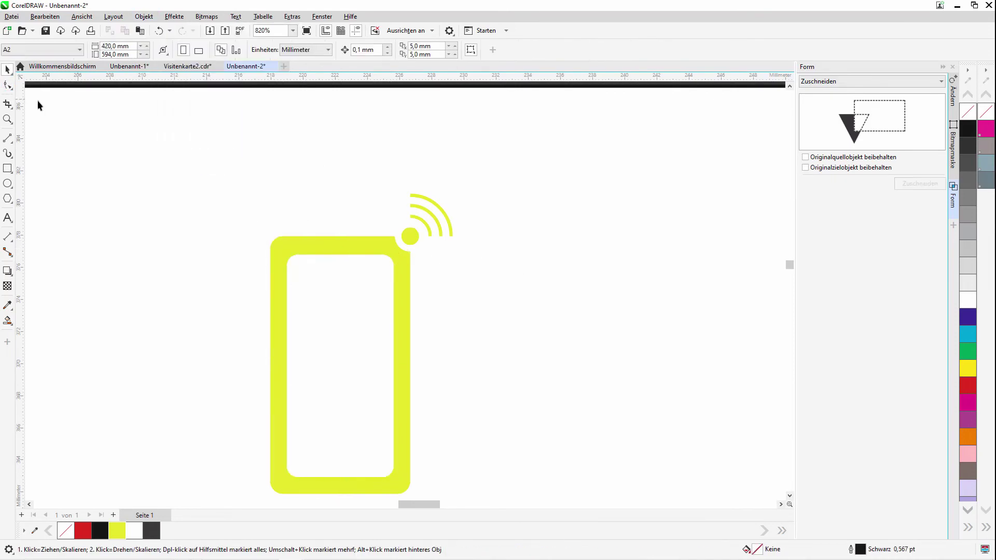
# Group all phone icon parts and scale the group down onto the card.
pyautogui.scroll(-3, 384, 410)
pyautogui.moveTo(229, 182); pyautogui.dragTo(500, 415)
pyautogui.click(144, 16)
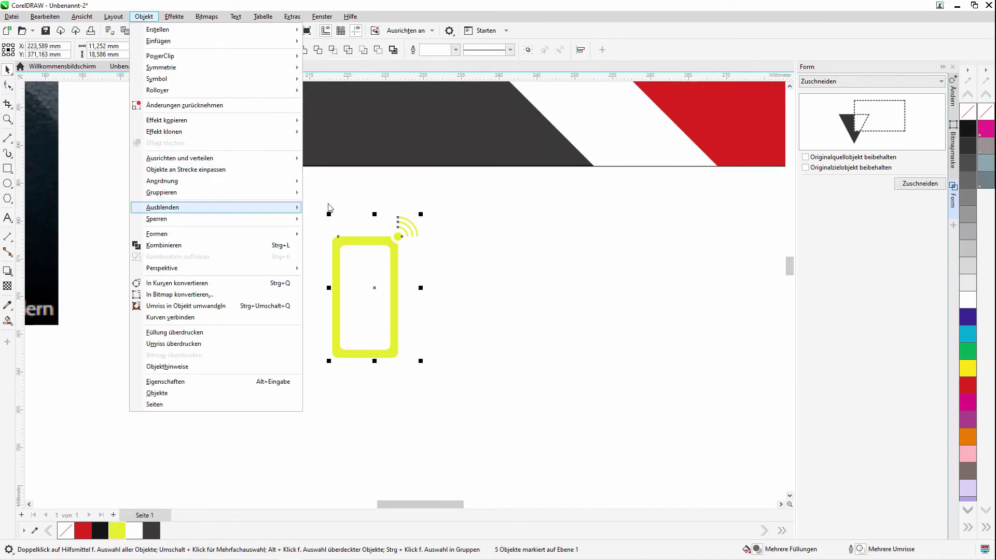
pyautogui.click(335, 193)
pyautogui.moveTo(420, 361)
pyautogui.mouseDown()
pyautogui.moveTo(350, 231)
pyautogui.moveTo(248, 220)
pyautogui.mouseUp()
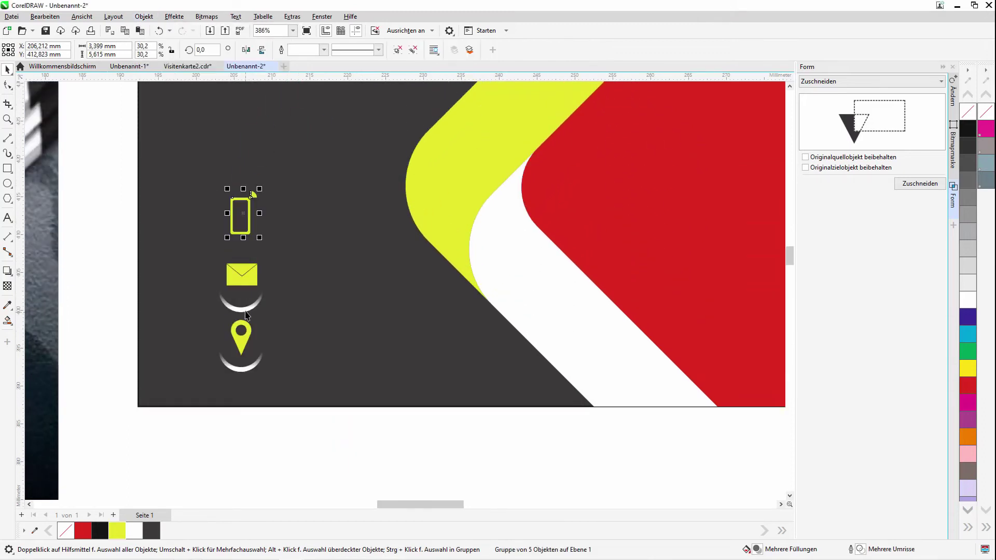
# Place a copy of the envelope's white arc beneath the phone icon.
pyautogui.click(247, 311)
pyautogui.moveTo(255, 362); pyautogui.dragTo(256, 307)
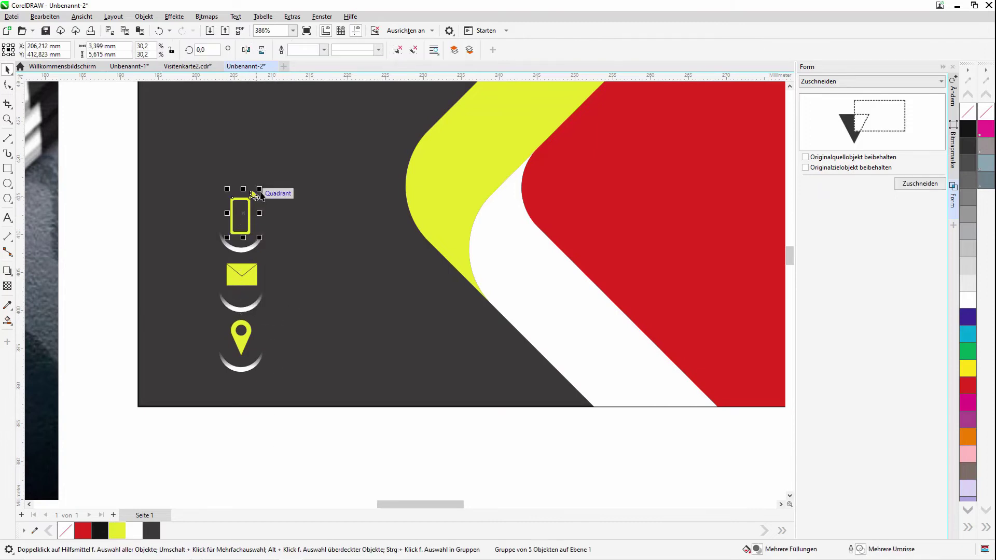
pyautogui.click(226, 188)
pyautogui.keyDown('ctrl'); pyautogui.click(232, 205); pyautogui.keyUp('ctrl')
pyautogui.press('Escape')
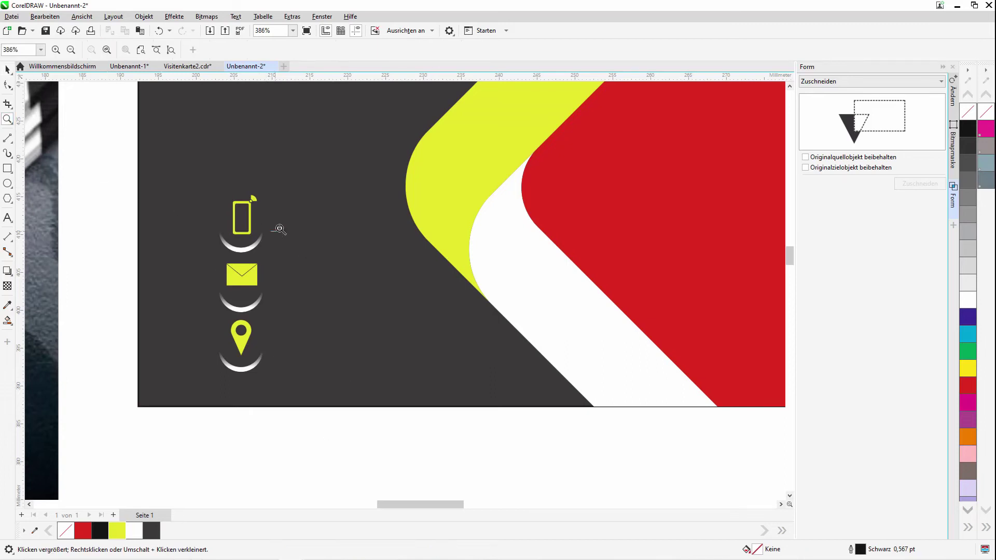
pyautogui.scroll(-4, 280, 226)
pyautogui.press('F8')
# Type the person's name below the card, make it uppercase, and set Alternate Gothic No1 D.
pyautogui.click(373, 368)
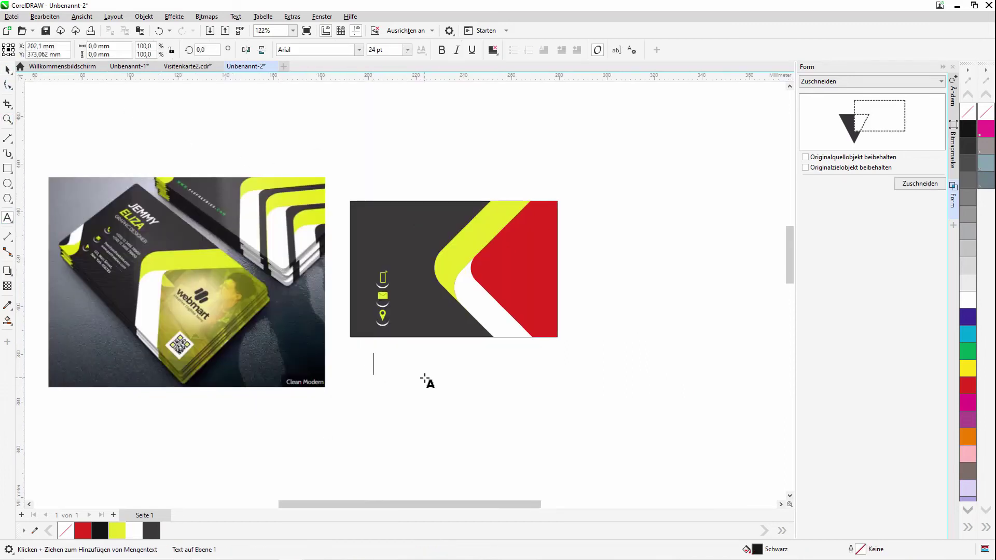
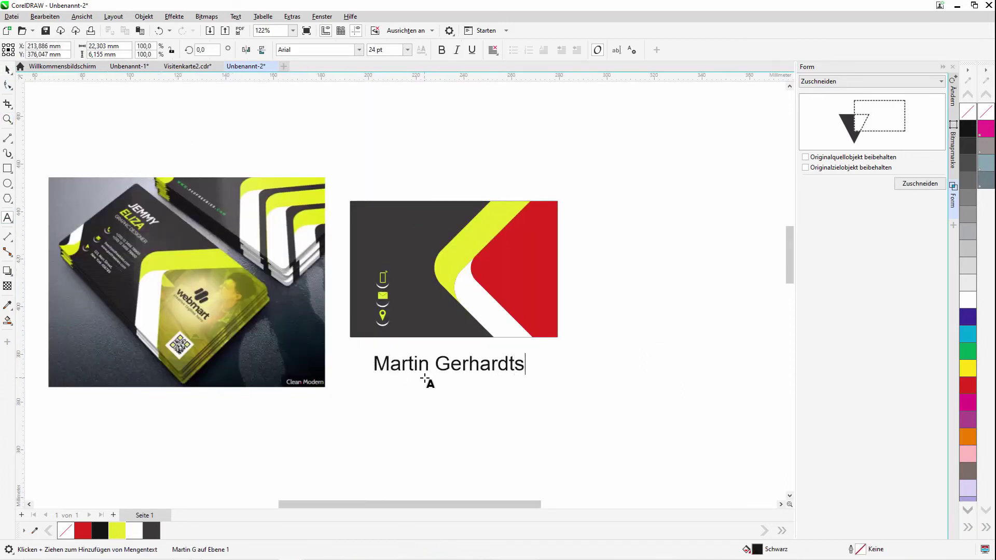
pyautogui.click(9, 68)
pyautogui.click(236, 17)
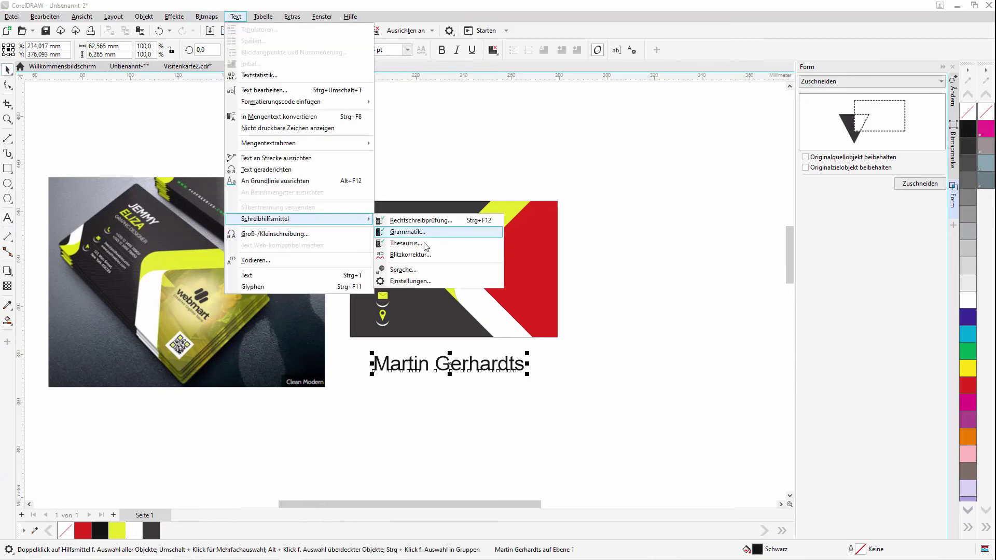
pyautogui.click(275, 234)
pyautogui.click(482, 315)
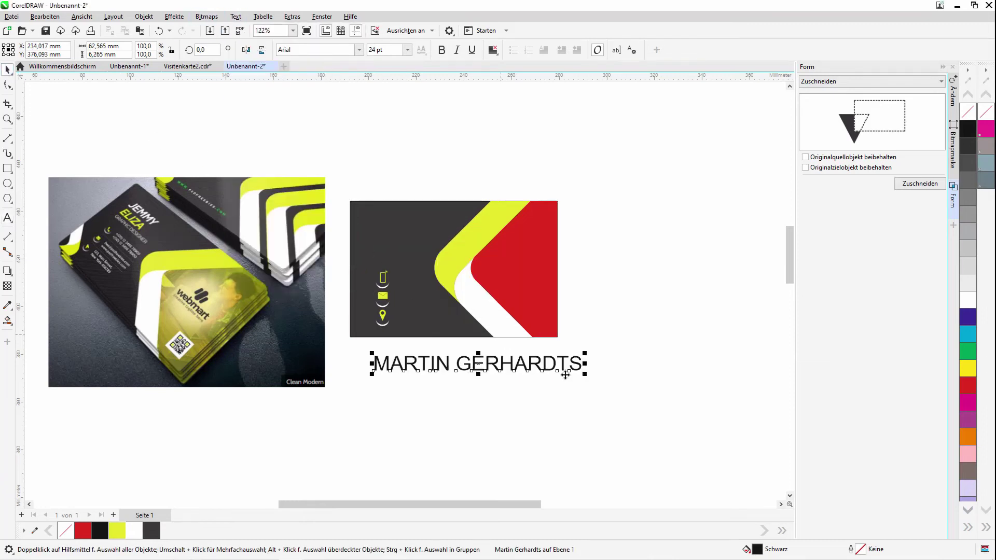
pyautogui.click(359, 49)
pyautogui.click(311, 105)
# Move the name to the card's upper left and break the surname onto a second line.
pyautogui.moveTo(431, 363); pyautogui.dragTo(435, 218)
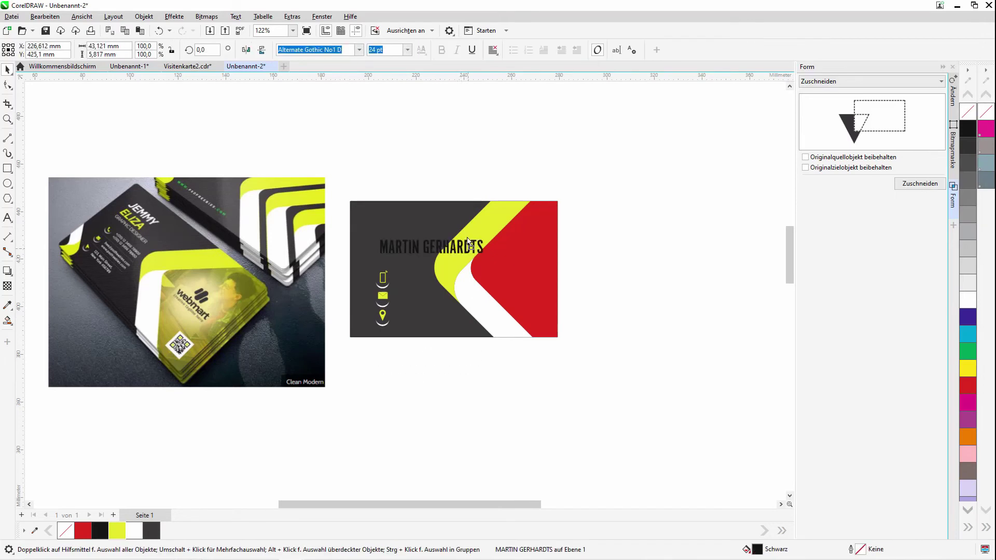
pyautogui.scroll(2, 472, 267)
pyautogui.doubleClick(382, 179)
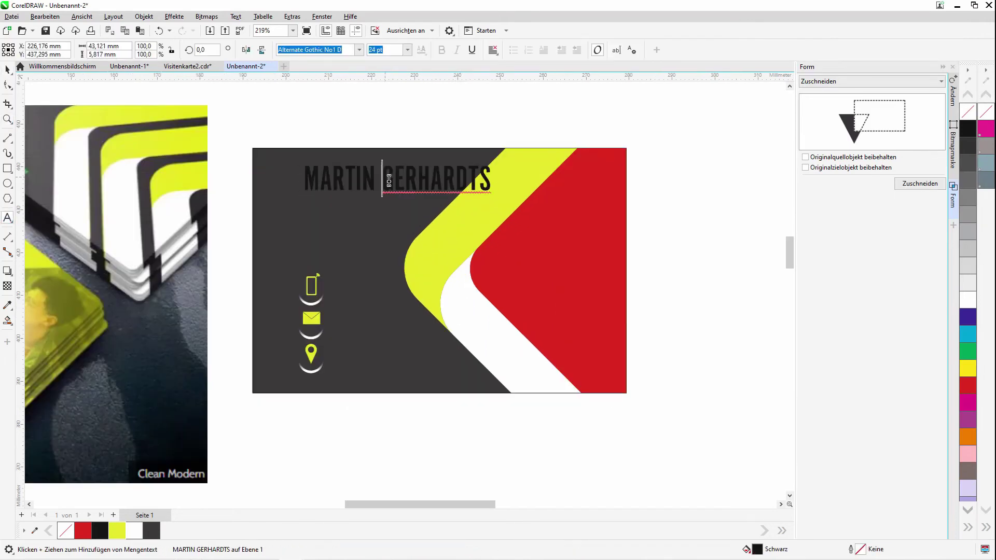
pyautogui.press('BackSpace')
pyautogui.press('Return')
# Colour the first name white and the surname yellow, then scale the name down.
pyautogui.moveTo(304, 177); pyautogui.dragTo(375, 176)
pyautogui.click(134, 530)
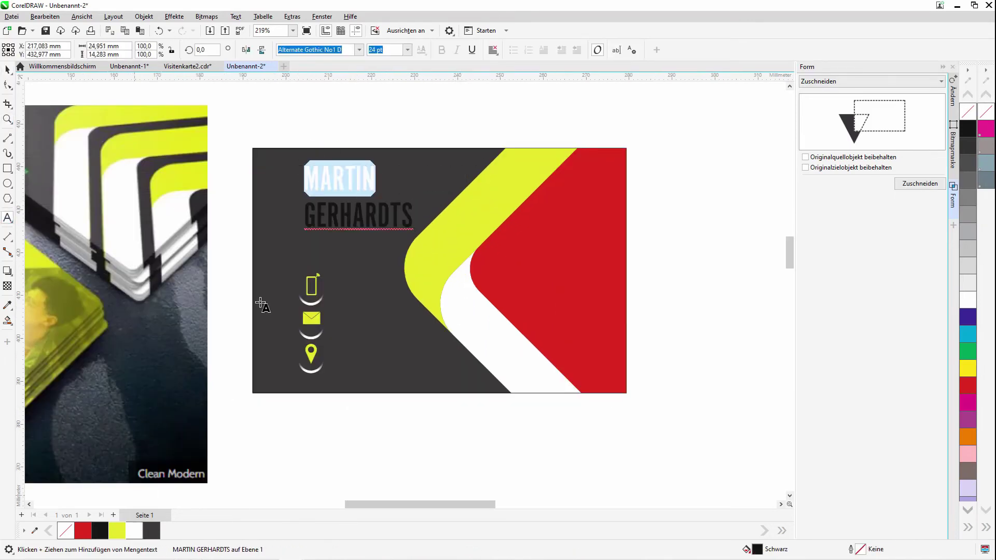
pyautogui.moveTo(305, 215); pyautogui.dragTo(414, 220)
pyautogui.click(117, 531)
pyautogui.click(8, 84)
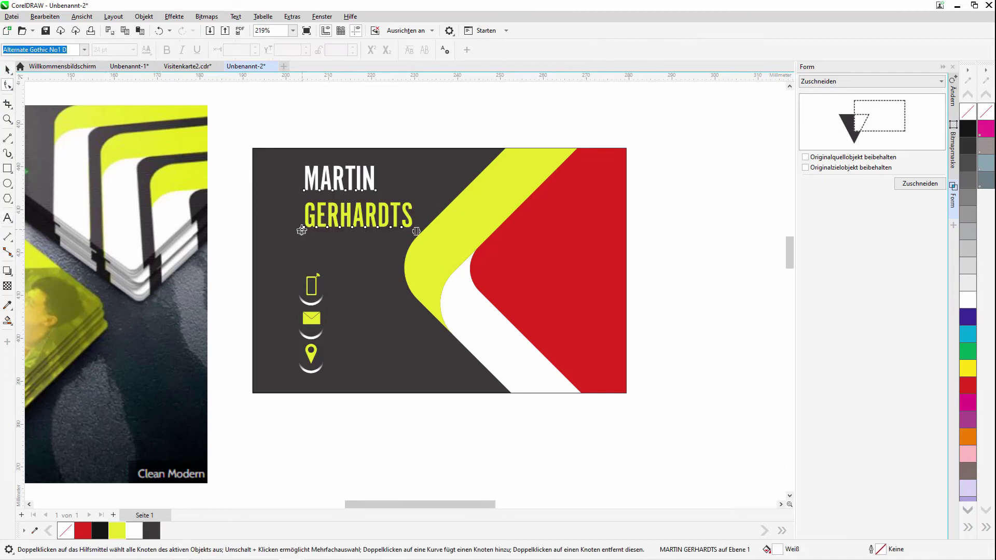
pyautogui.press('space')
pyautogui.click(405, 222)
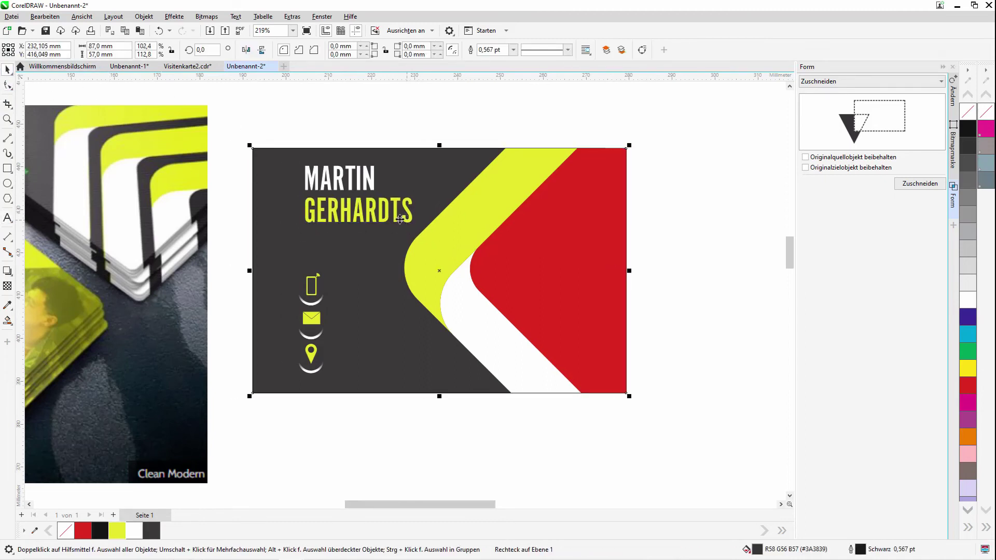
pyautogui.click(409, 221)
pyautogui.moveTo(413, 224); pyautogui.dragTo(369, 202)
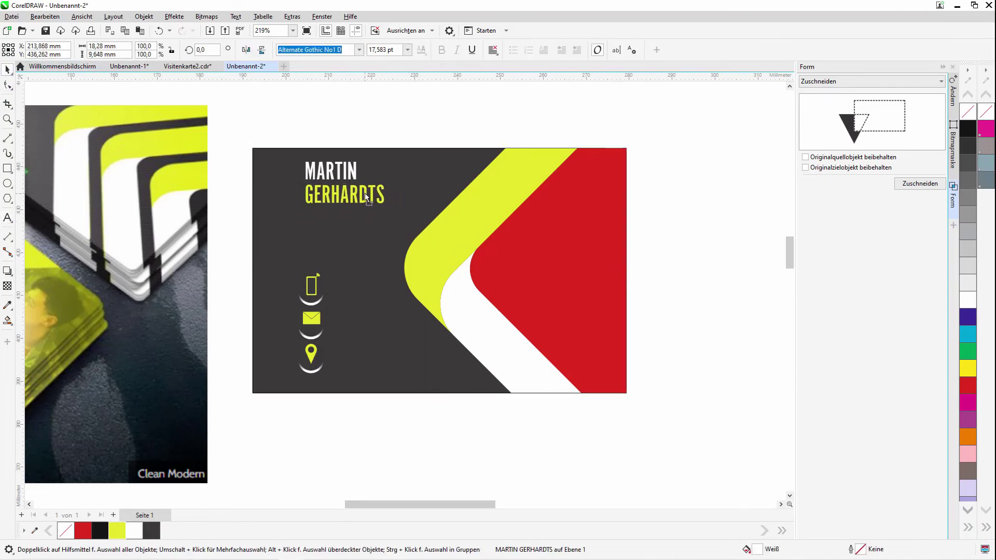
# Type the phone, e-mail and street contact lines as a text block below the card.
pyautogui.press('F8')
pyautogui.click(305, 439)
pyautogui.write('01')
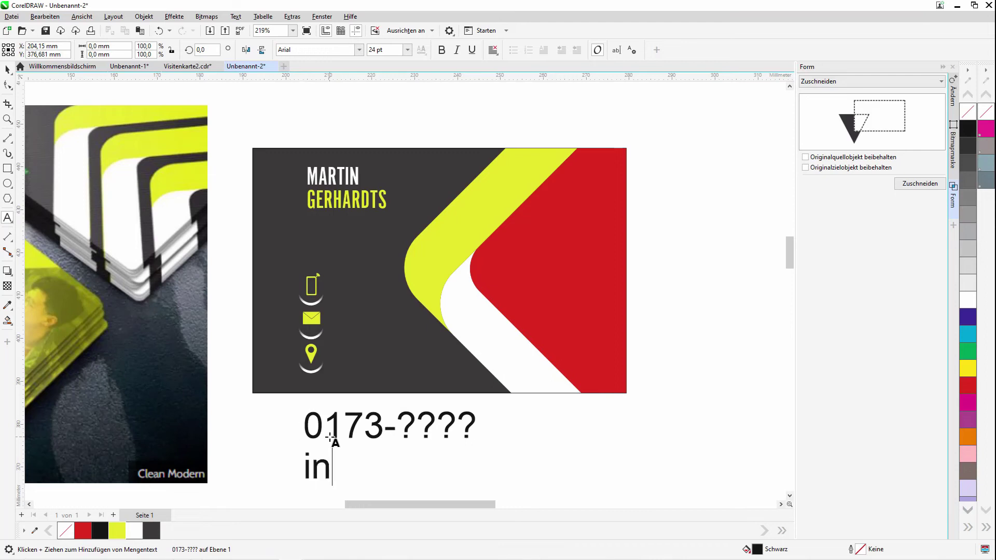
pyautogui.write('@ßßß')
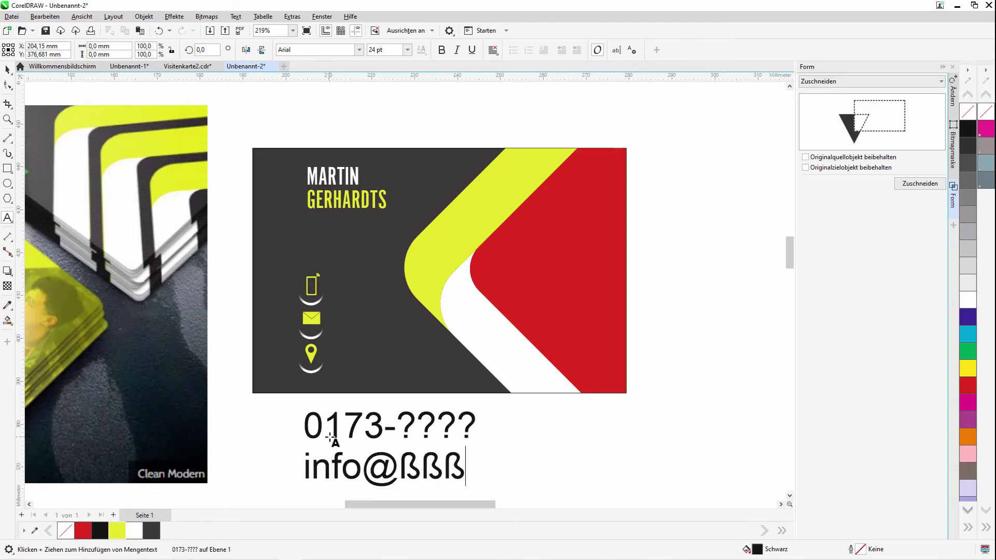
pyautogui.press('BackSpace')
pyautogui.press('BackSpace')
pyautogui.press('BackSpace')
pyautogui.press('Return')
pyautogui.write('Schablonsli')
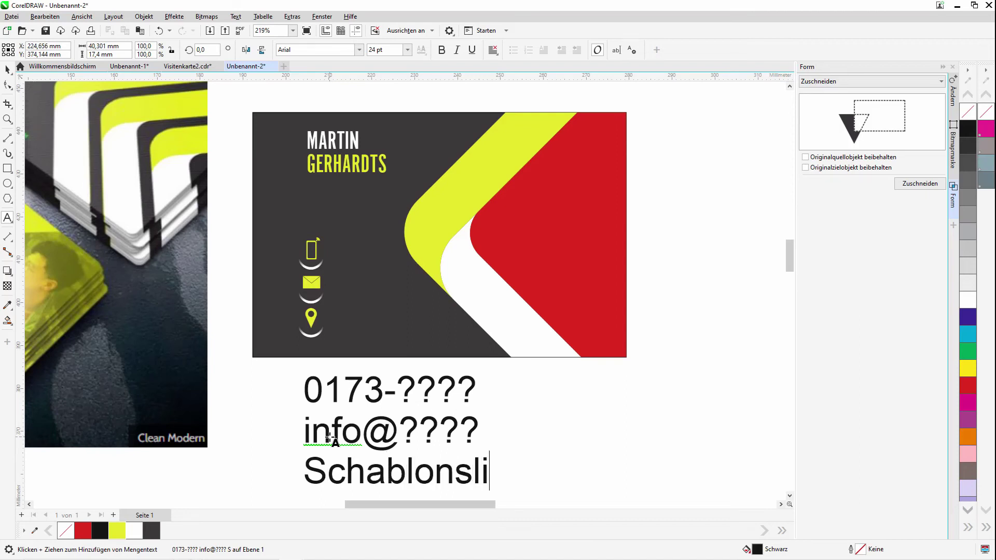
pyautogui.write('weg')
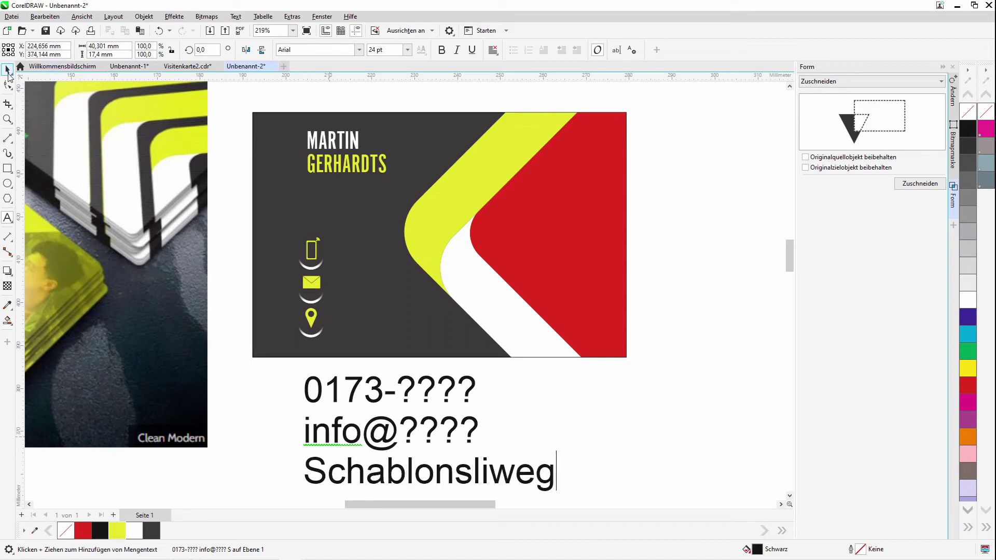
# Copy the name's font onto the contact text, then scale it down beside the icons.
pyautogui.click(7, 69)
pyautogui.moveTo(558, 492); pyautogui.dragTo(414, 428)
pyautogui.click(45, 16)
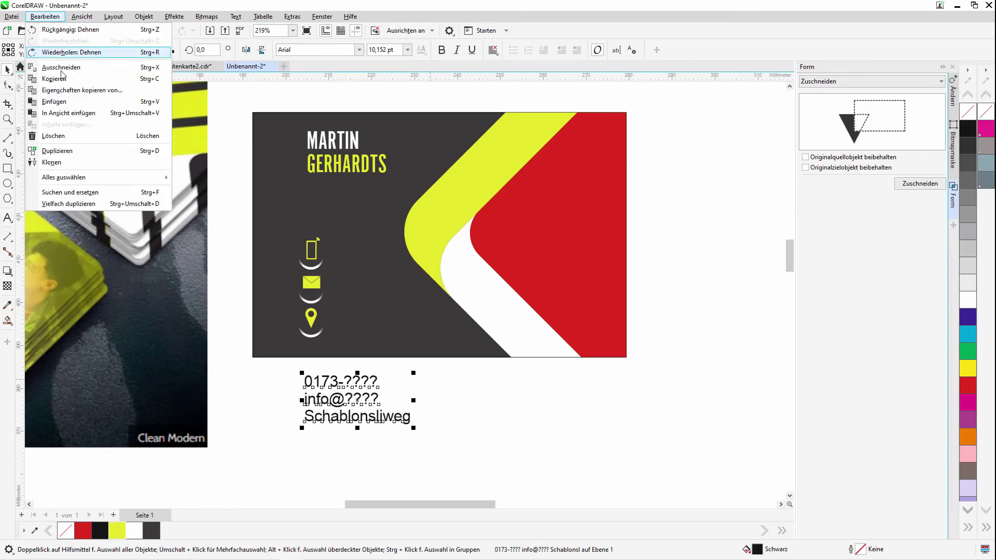
pyautogui.click(68, 160)
pyautogui.press('Return')
pyautogui.click(352, 164)
pyautogui.moveTo(369, 399); pyautogui.dragTo(400, 272)
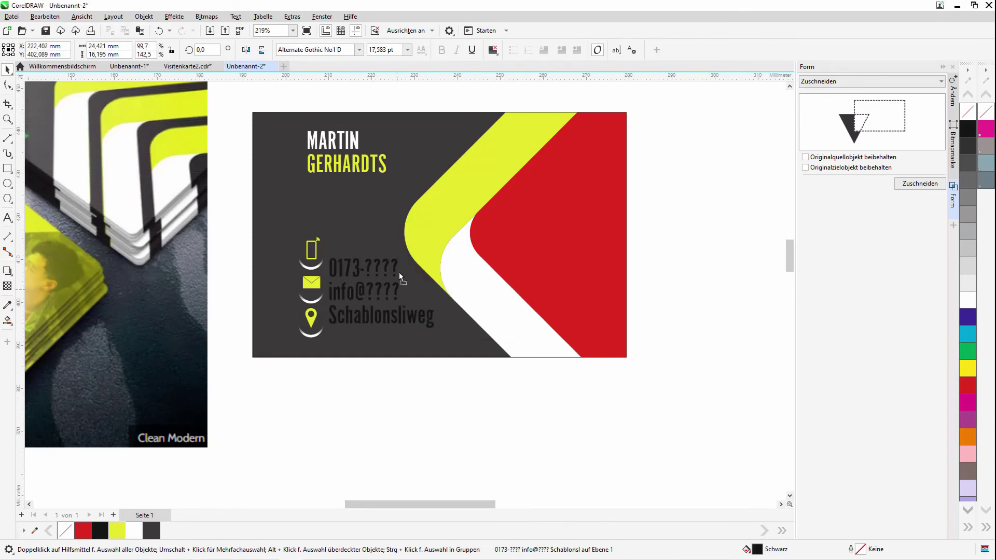
pyautogui.moveTo(442, 316); pyautogui.dragTo(409, 285)
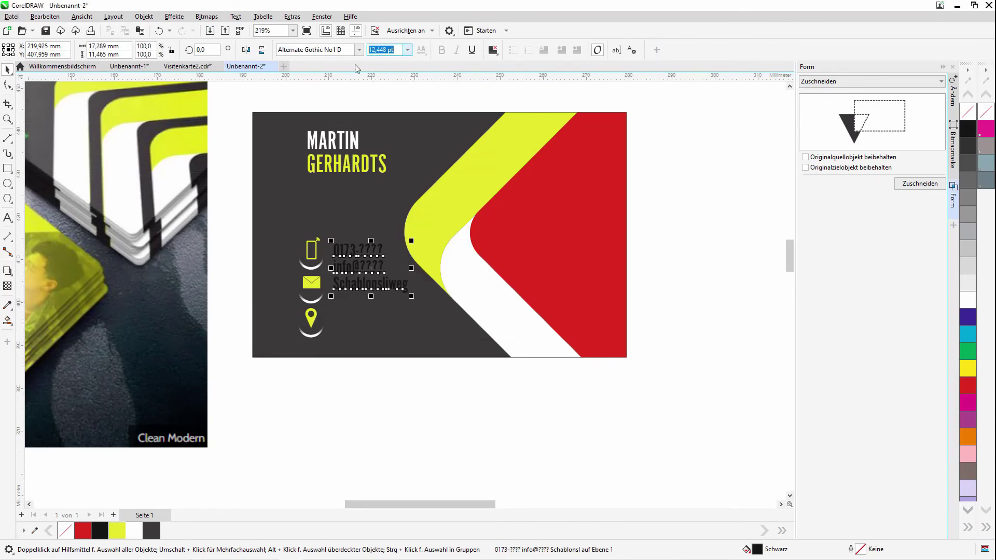
# Increase the contact text's line spacing so each line sits beside its icon.
pyautogui.click(8, 86)
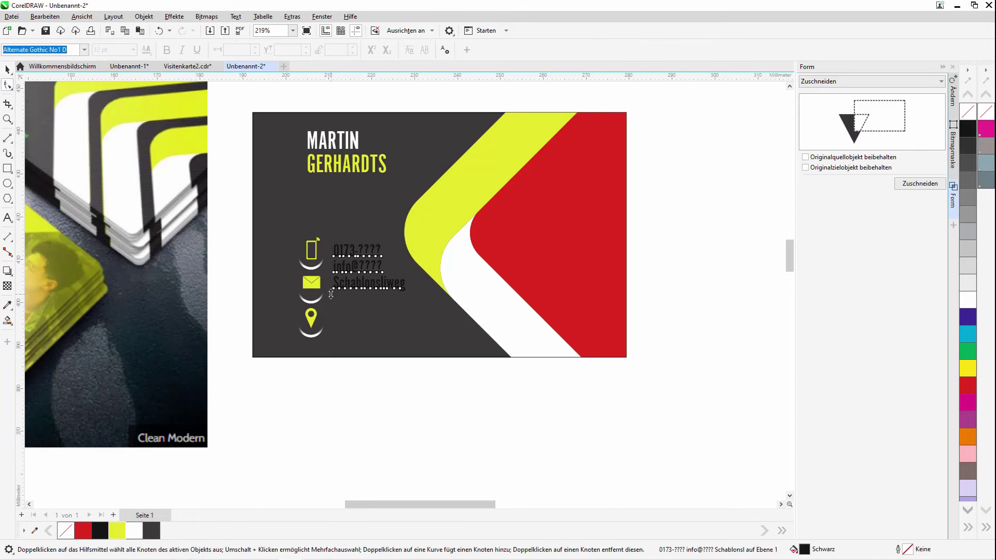
pyautogui.moveTo(332, 299); pyautogui.dragTo(327, 347)
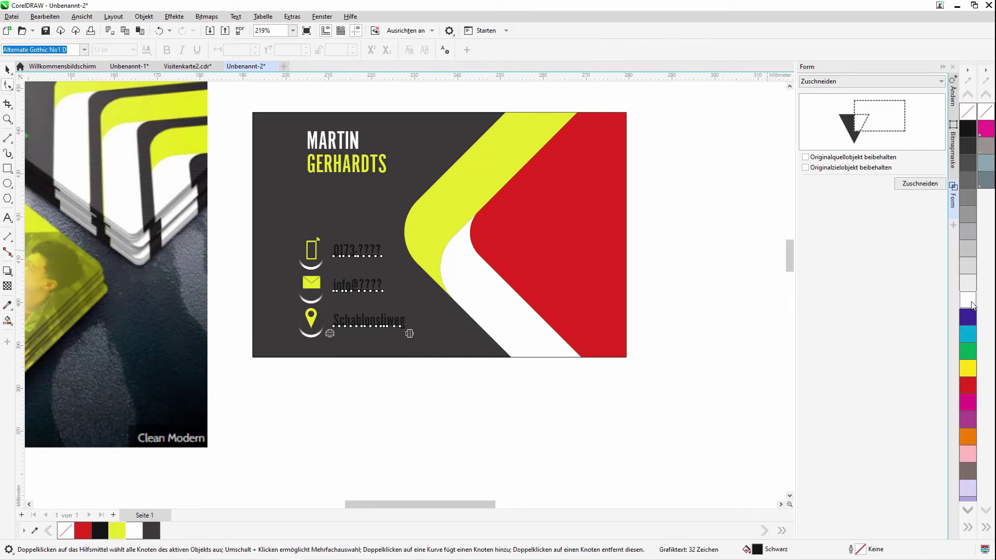
pyautogui.press('Escape')
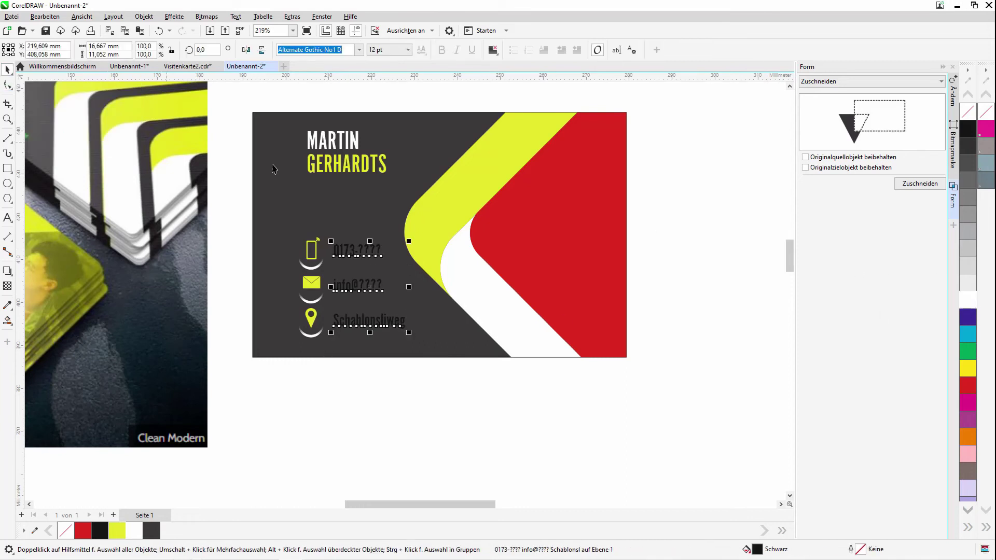
pyautogui.click(8, 119)
# Draw a short white horizontal line under the phone number line.
pyautogui.click(280, 222)
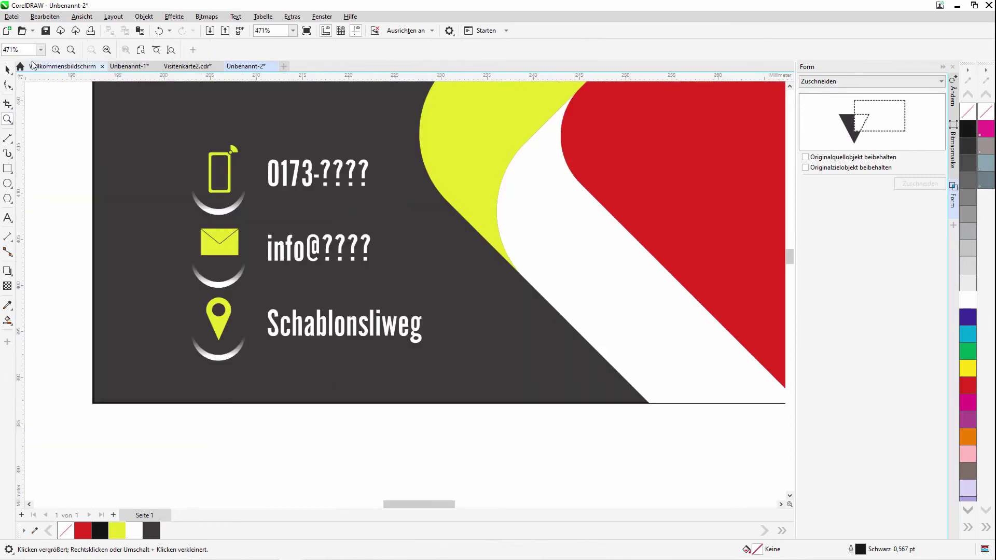
pyautogui.press('F5')
pyautogui.moveTo(94, 210); pyautogui.dragTo(388, 210)
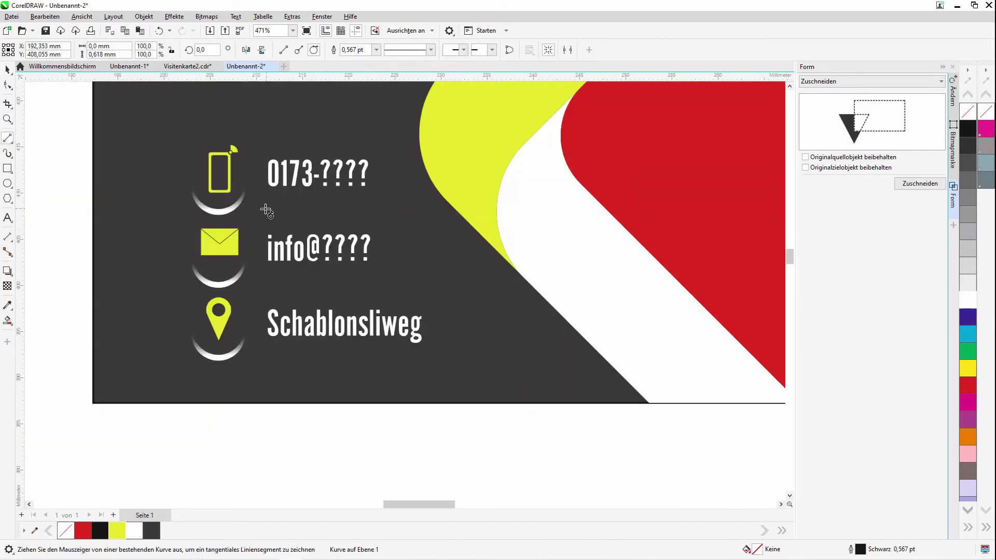
pyautogui.hotkey('ctrl', 'z')
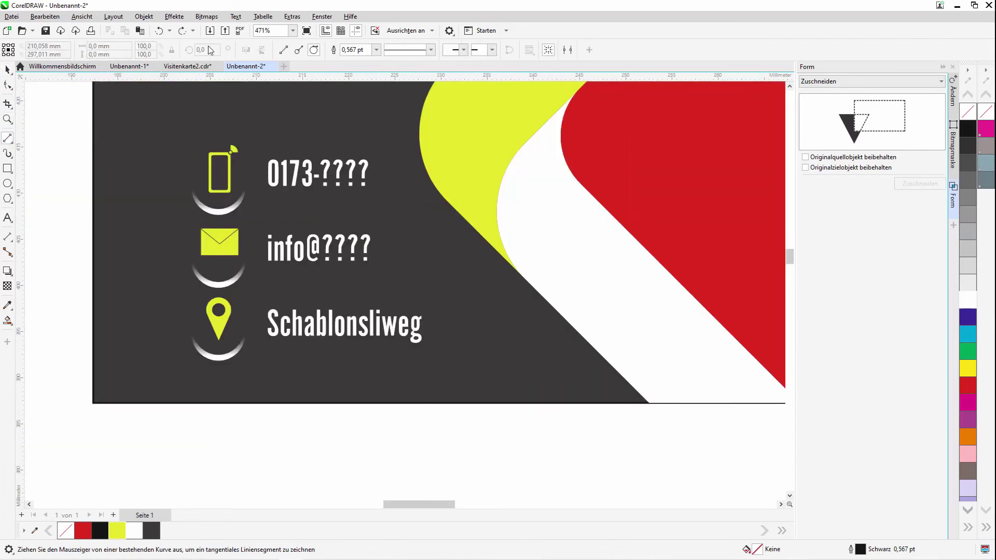
pyautogui.moveTo(265, 209); pyautogui.dragTo(397, 209)
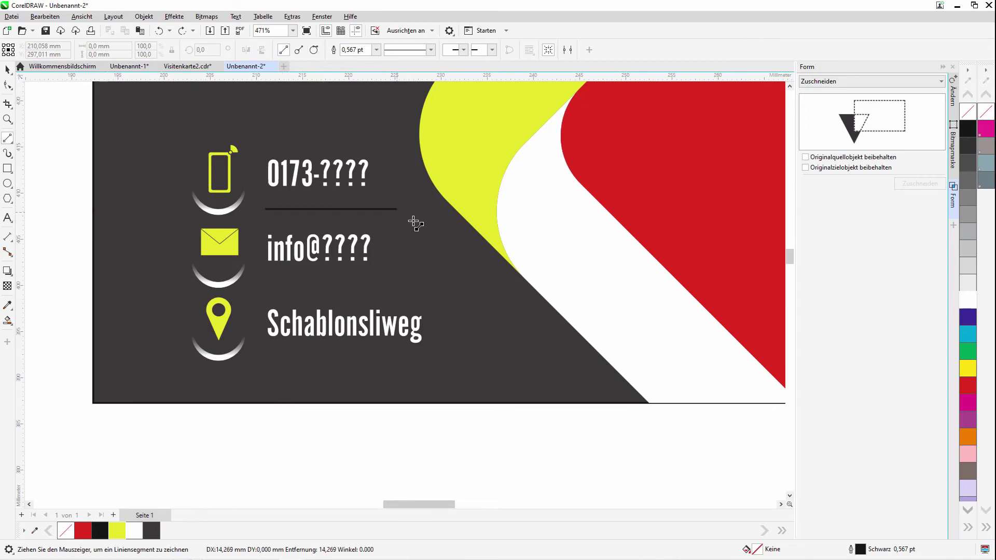
pyautogui.rightClick(968, 300)
# Give the line a linear transparency so it fades out toward the right.
pyautogui.click(7, 69)
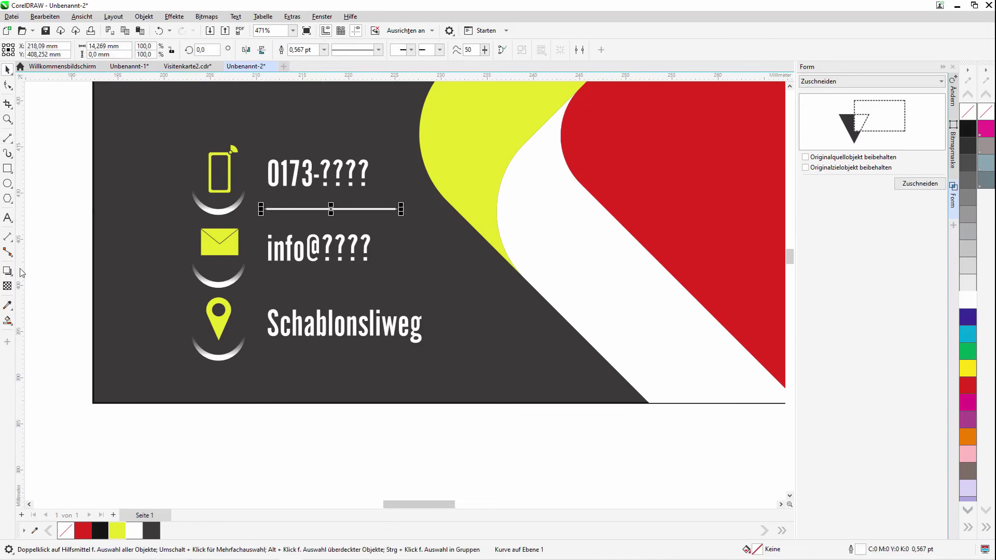
pyautogui.click(7, 286)
pyautogui.moveTo(264, 209)
pyautogui.mouseDown()
pyautogui.moveTo(263, 226)
pyautogui.moveTo(437, 229)
pyautogui.moveTo(443, 205)
pyautogui.mouseUp()
pyautogui.click(397, 205)
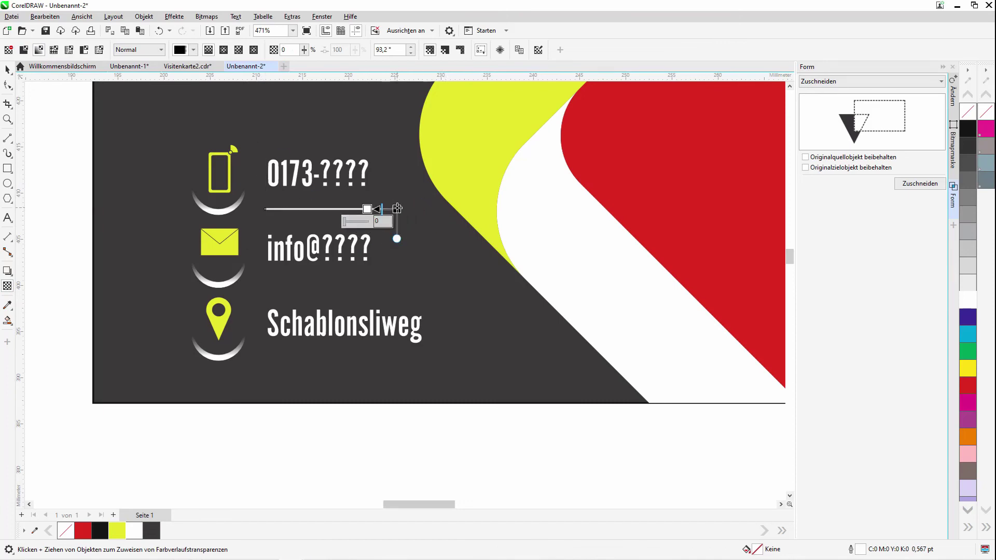
pyautogui.press('space')
pyautogui.press('Escape')
# Place a copy of the fading line under the e-mail line and zoom back out.
pyautogui.moveTo(326, 209); pyautogui.dragTo(327, 288)
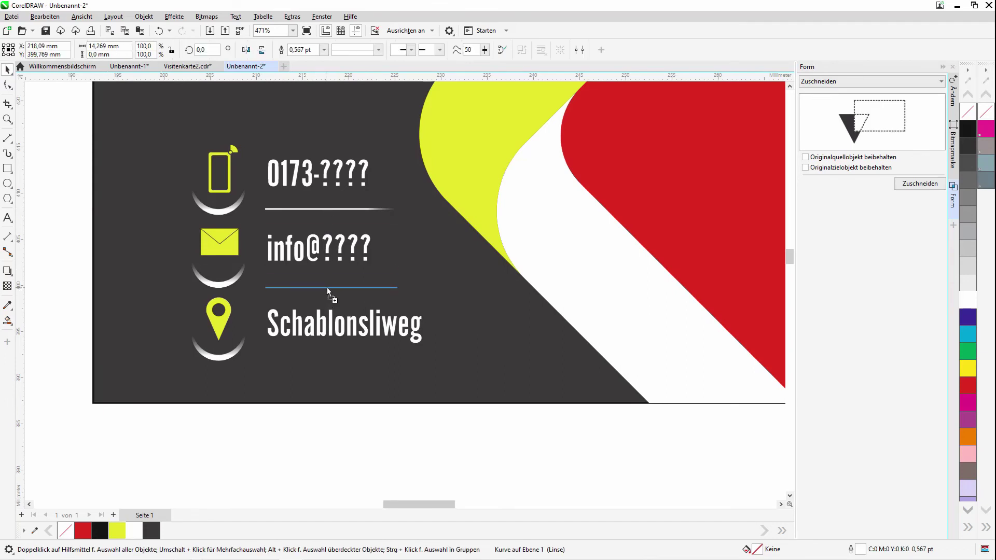
pyautogui.press('Escape')
pyautogui.click(8, 119)
pyautogui.rightClick(140, 166)
# Turn the red rounded shape into an empty PowerClip frame and drop the photo in.
pyautogui.press('space')
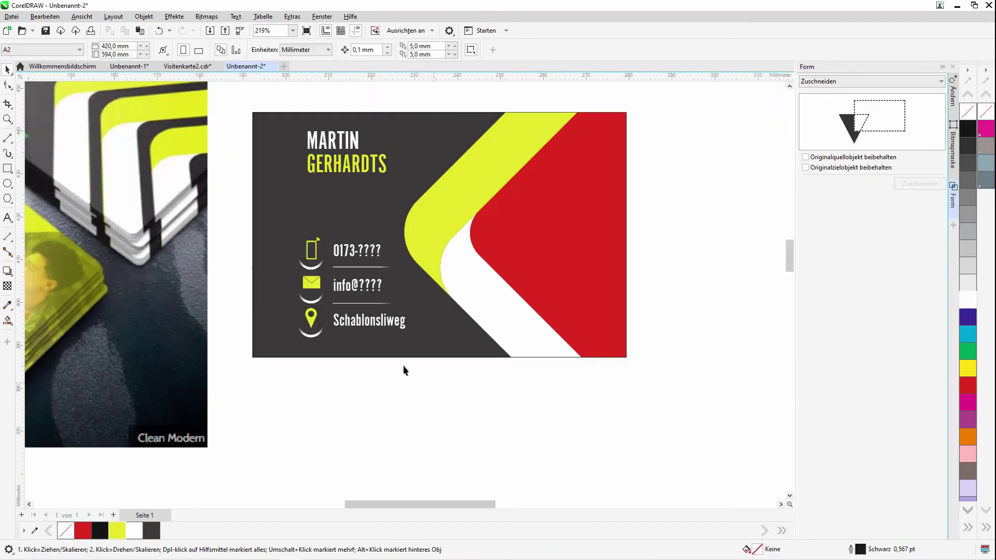
pyautogui.click(576, 260)
pyautogui.rightClick(575, 260)
pyautogui.click(631, 372)
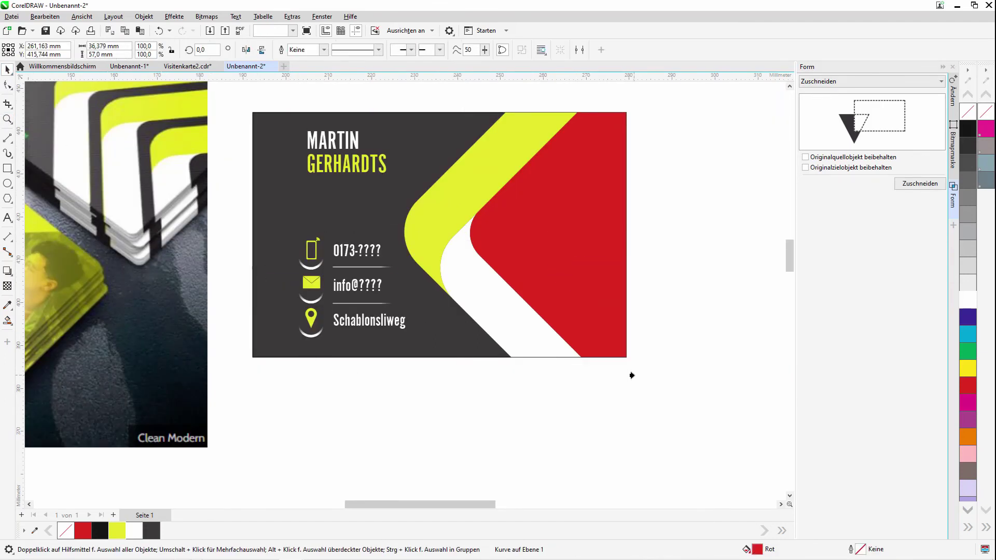
pyautogui.click(578, 255)
pyautogui.rightClick(581, 233)
pyautogui.click(768, 358)
pyautogui.moveTo(61, 216); pyautogui.dragTo(568, 247)
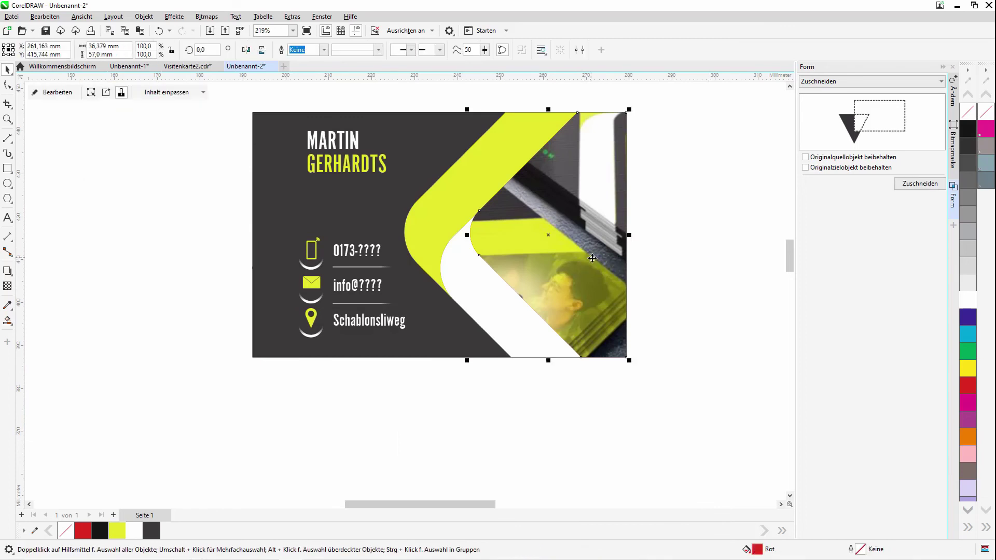
# Shrink the clipped photo, shift it down and tilt it about nine degrees.
pyautogui.click(106, 92)
pyautogui.moveTo(231, 470); pyautogui.dragTo(502, 330)
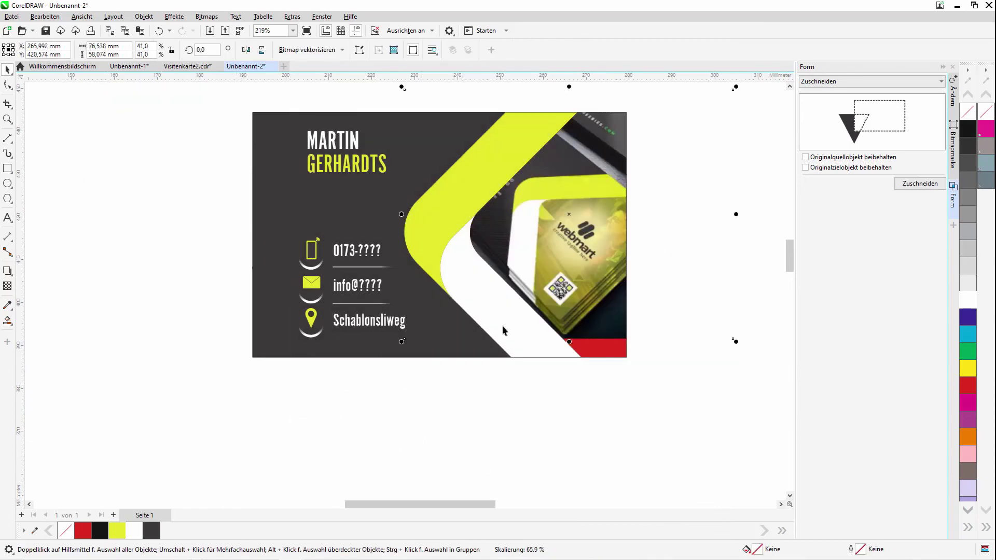
pyautogui.moveTo(586, 226); pyautogui.dragTo(593, 251)
pyautogui.click(404, 111)
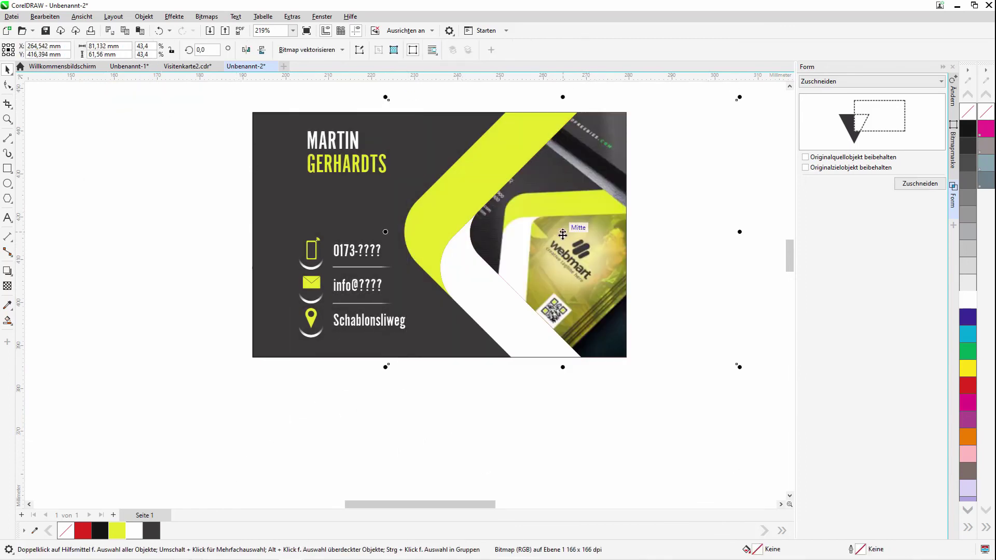
pyautogui.moveTo(406, 367)
pyautogui.mouseDown()
pyautogui.moveTo(417, 410)
pyautogui.moveTo(391, 420)
pyautogui.mouseUp()
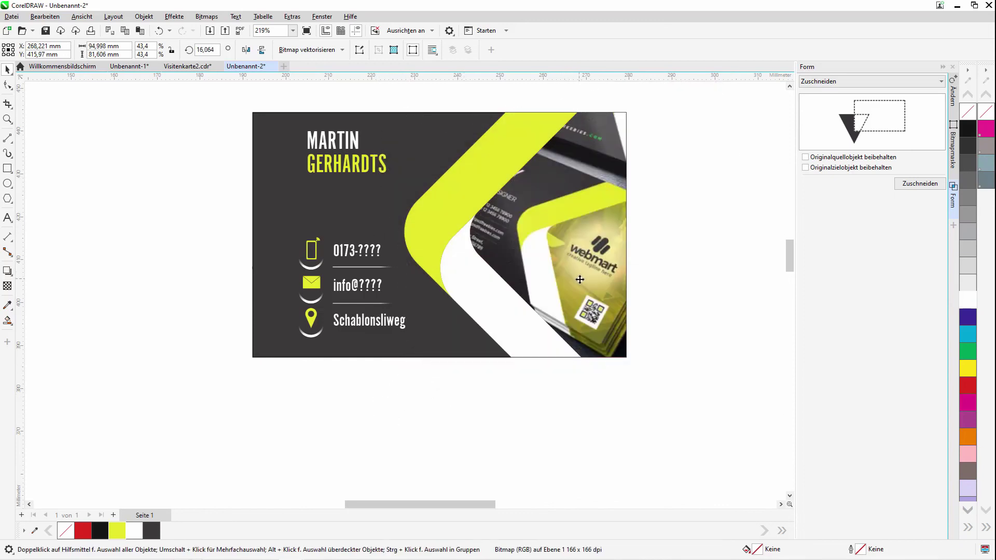
pyautogui.click(584, 286)
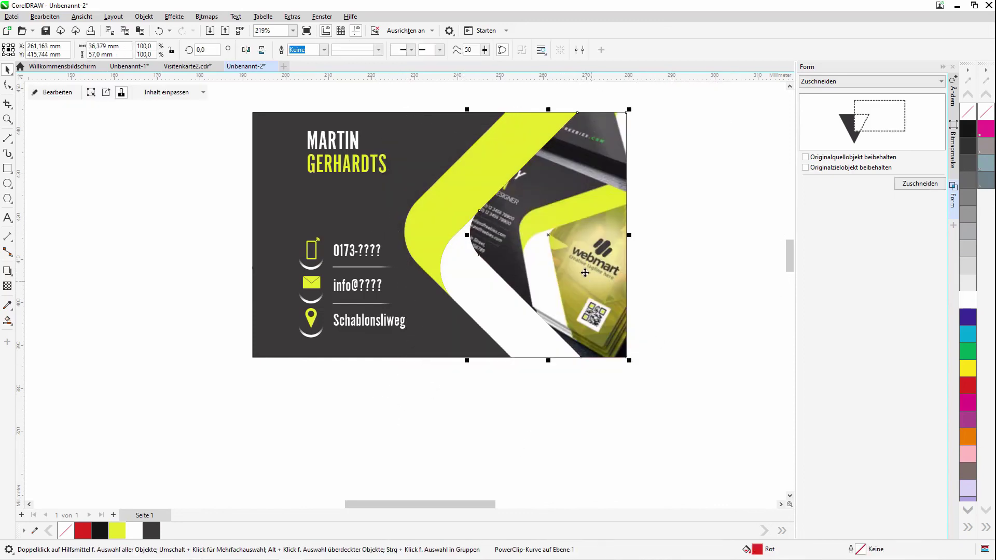
pyautogui.click(45, 16)
# Undo back to the empty frame, fill it yellow, and restore the photo inside it.
pyautogui.press('Escape')
pyautogui.press('Escape')
pyautogui.click(45, 17)
pyautogui.click(76, 30)
pyautogui.hotkey('ctrl', 'z')
pyautogui.hotkey('ctrl', 'z')
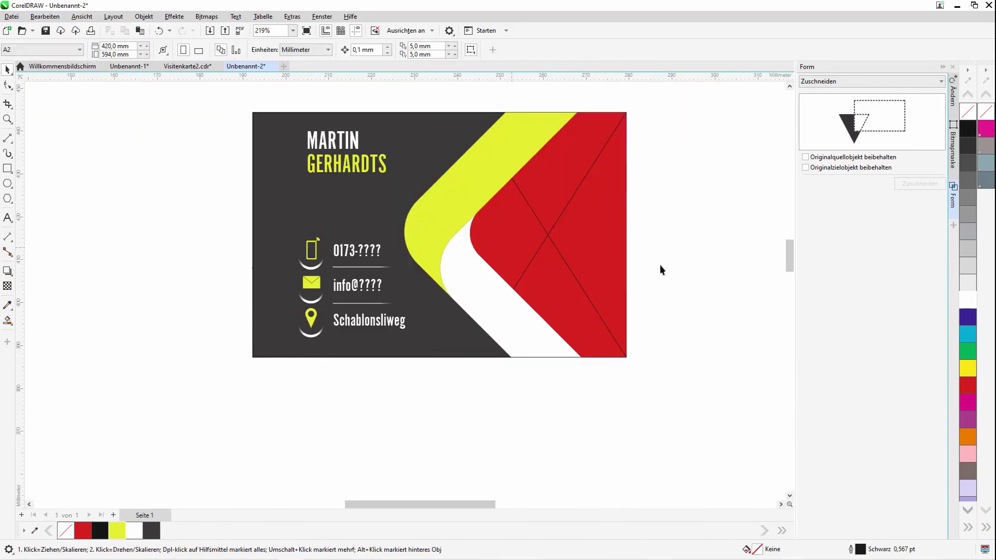
pyautogui.click(570, 279)
pyautogui.click(117, 530)
pyautogui.rightClick(586, 266)
pyautogui.moveTo(619, 353)
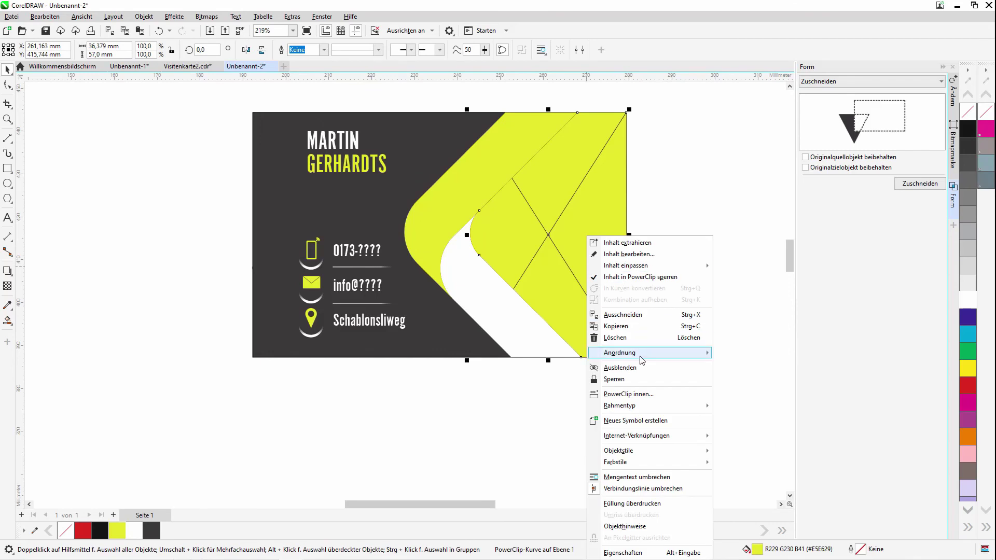
pyautogui.click(740, 434)
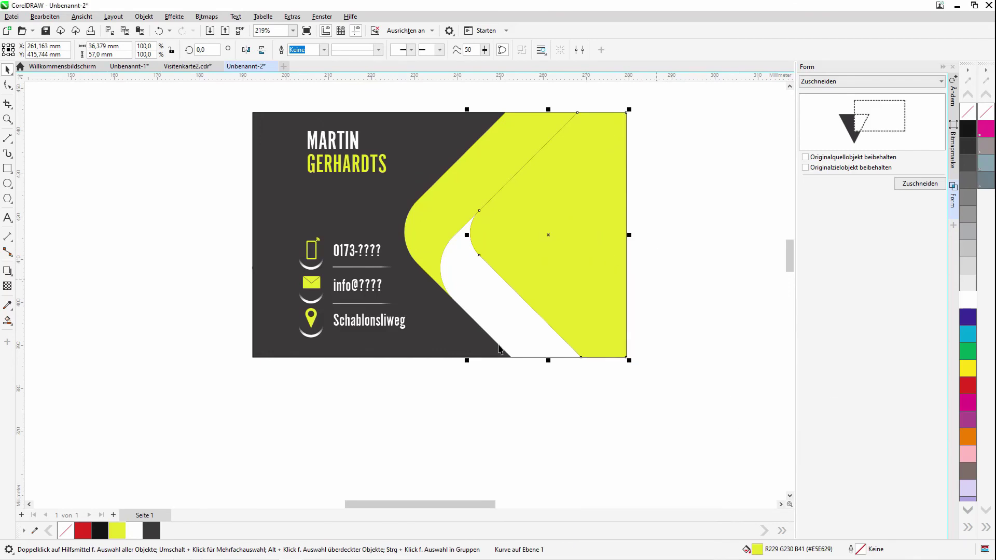
pyautogui.click(99, 210)
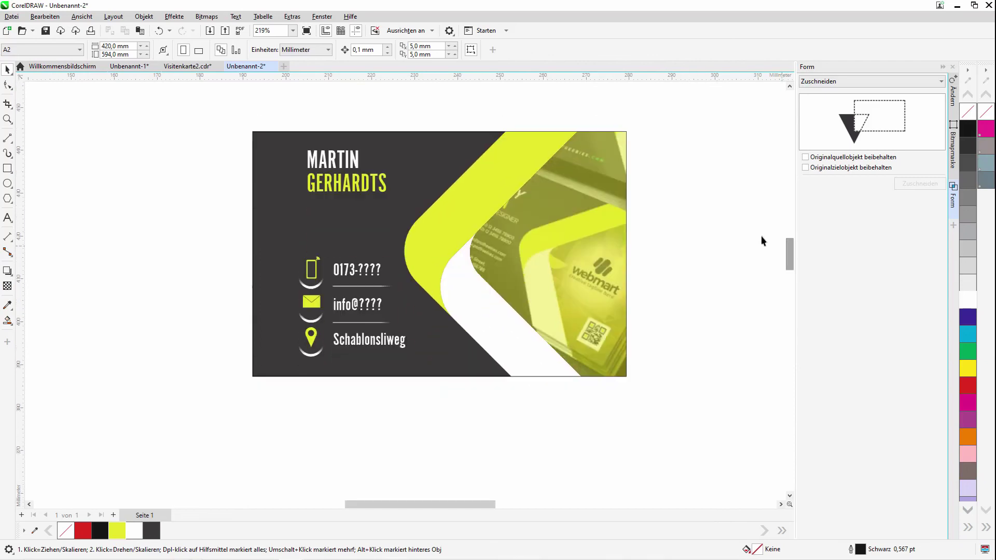
pyautogui.scroll(-3, 592, 254)
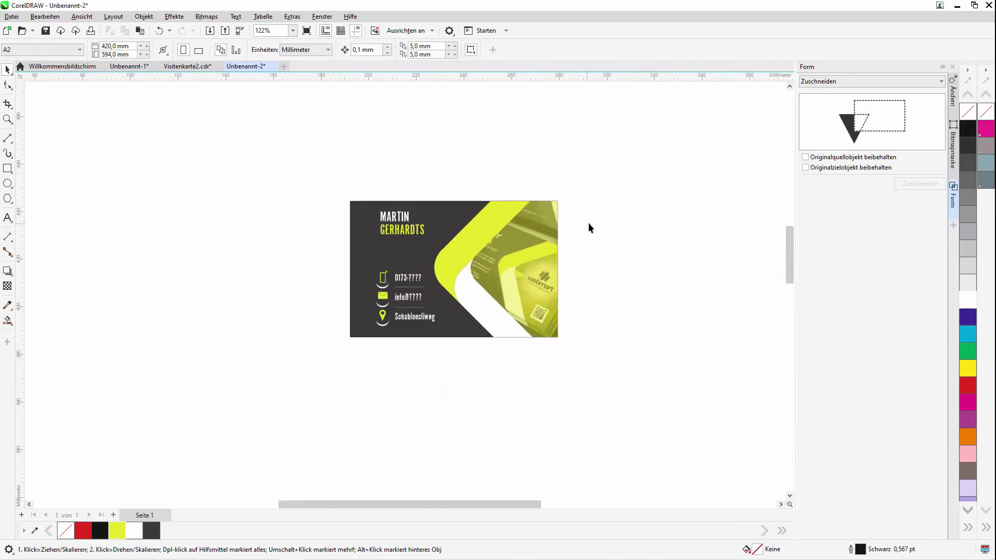
pyautogui.click(544, 265)
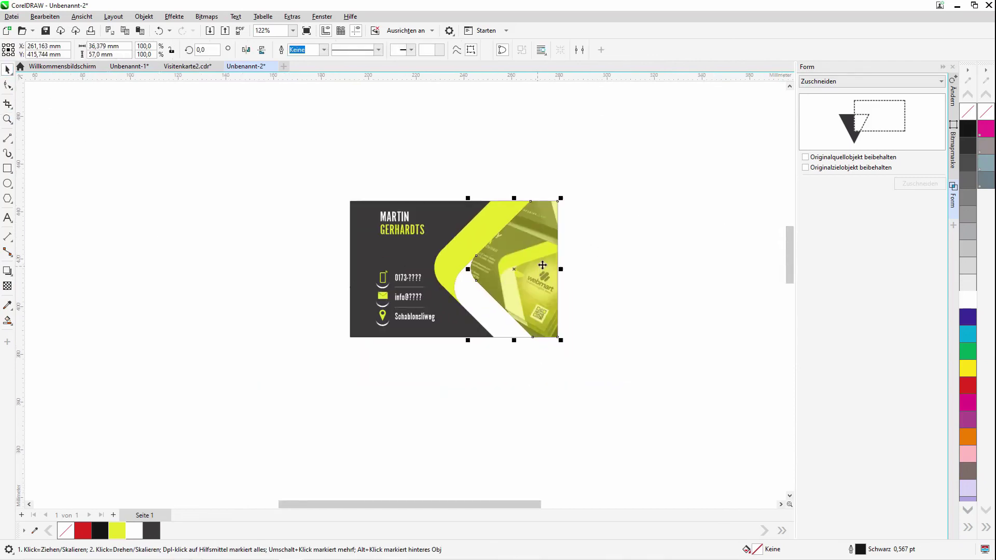
pyautogui.click(634, 256)
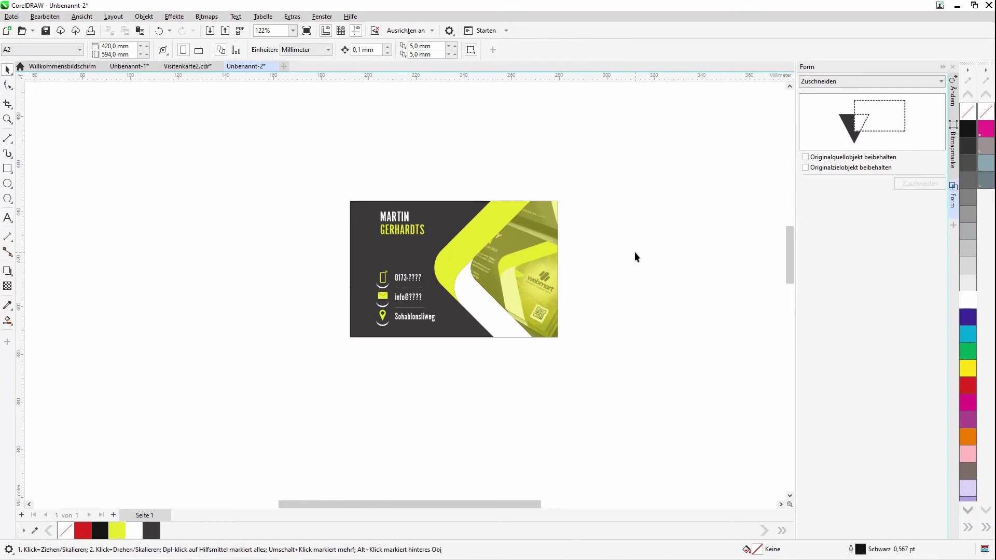
pyautogui.click(556, 271)
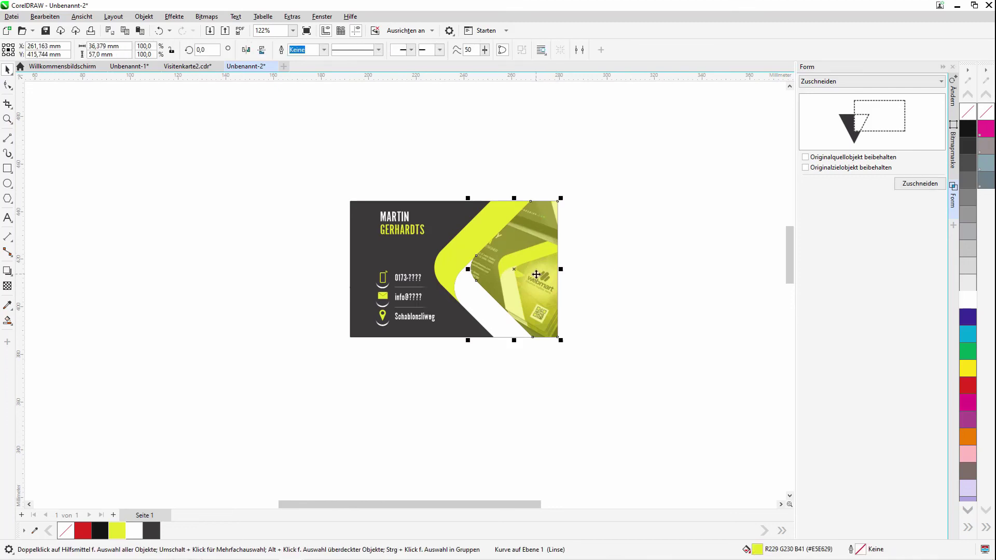
pyautogui.click(601, 274)
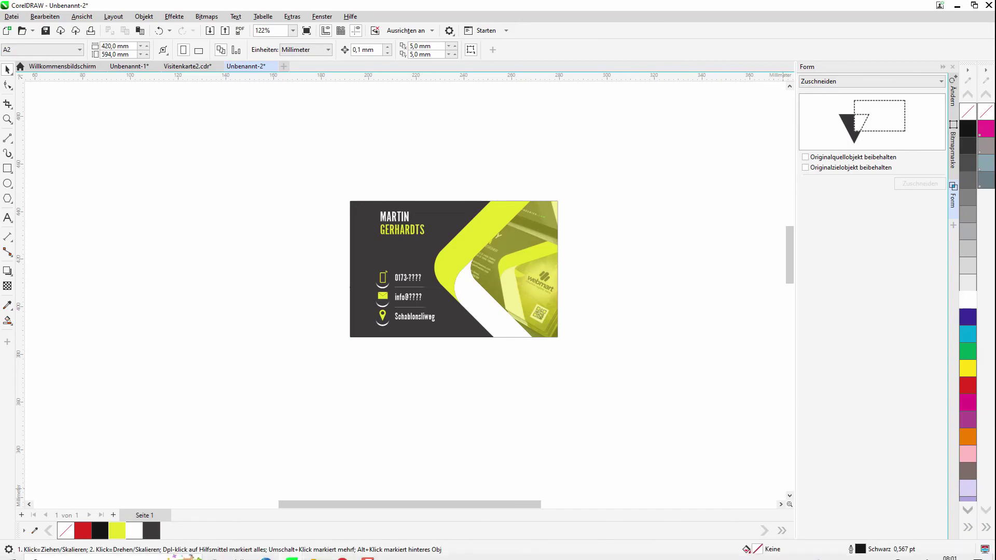